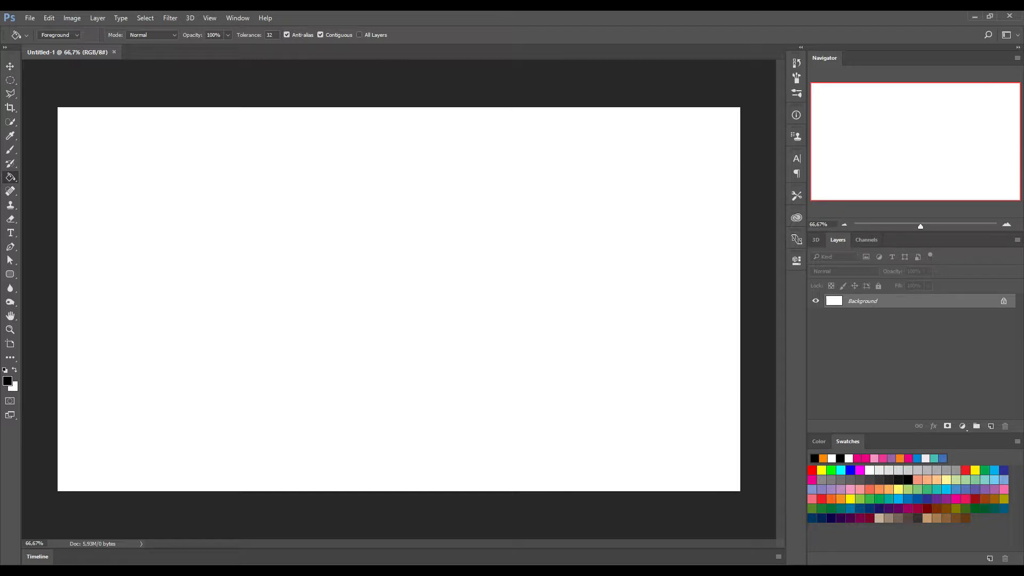
# Fill the background with black and set the Elliptical Marquee tool to a fixed 1:1 ratio.
pyautogui.hotkey('alt', 'BackSpace')
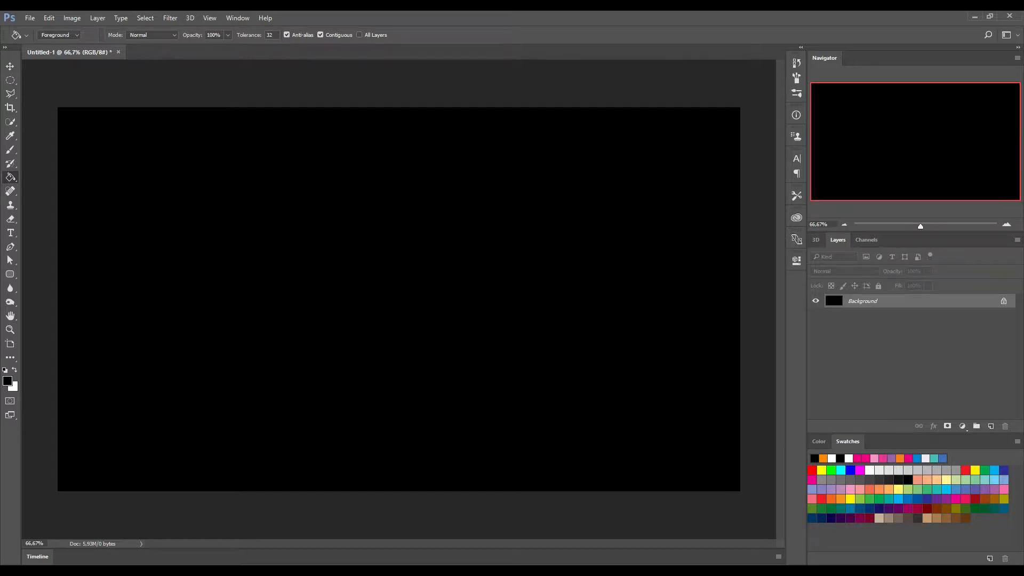
pyautogui.press('m')
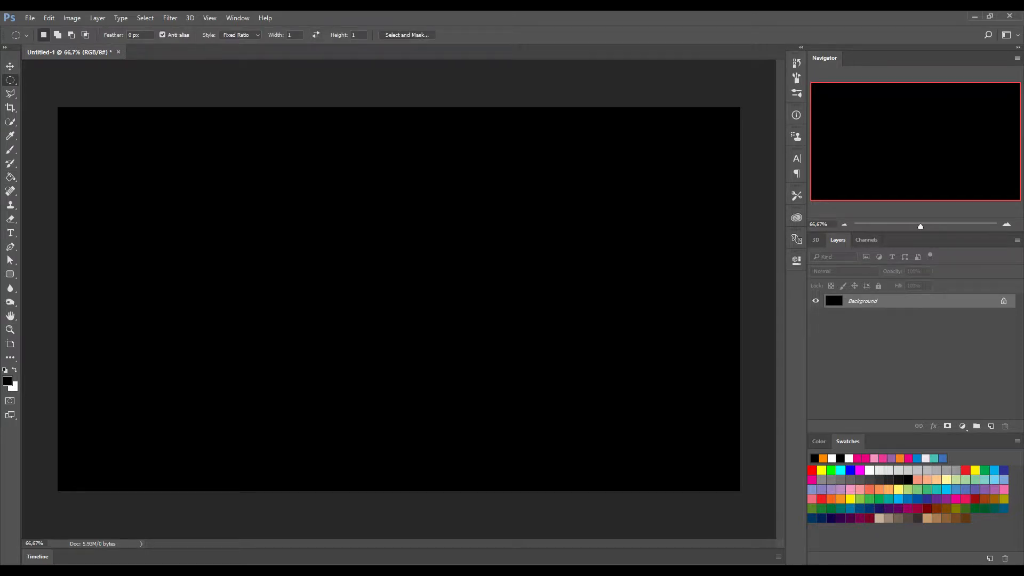
pyautogui.click(240, 35)
pyautogui.click(237, 51)
pyautogui.click(241, 35)
pyautogui.click(237, 50)
# Add a new layer above the background and make a circular selection in the middle of the canvas.
pyautogui.moveTo(215, 153); pyautogui.dragTo(589, 343)
pyautogui.click(991, 426)
pyautogui.moveTo(271, 172); pyautogui.dragTo(361, 223)
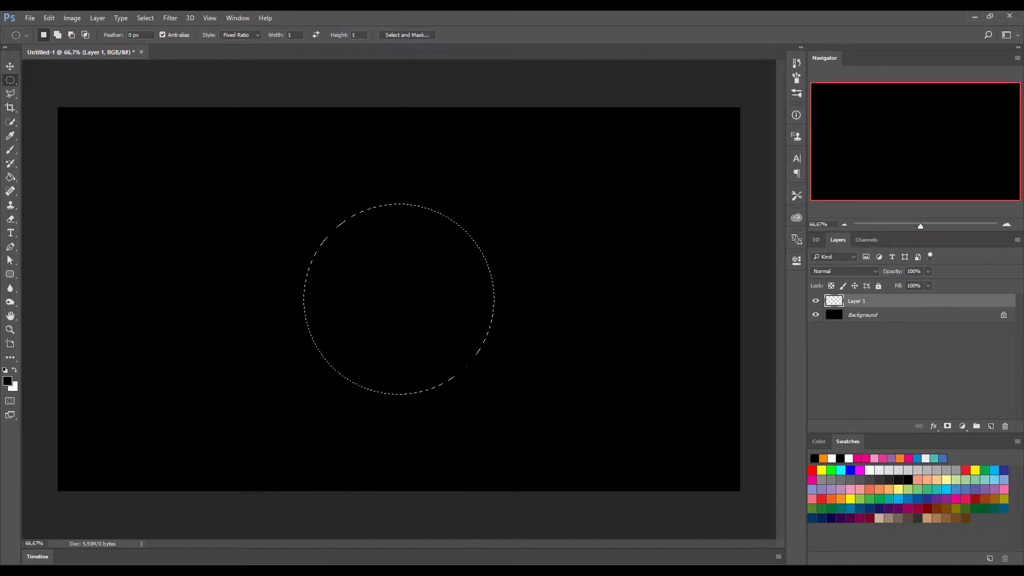
# Render Clouds followed by Difference Clouds inside the circular selection on Layer 1.
pyautogui.click(145, 18)
pyautogui.click(145, 18)
pyautogui.click(170, 17)
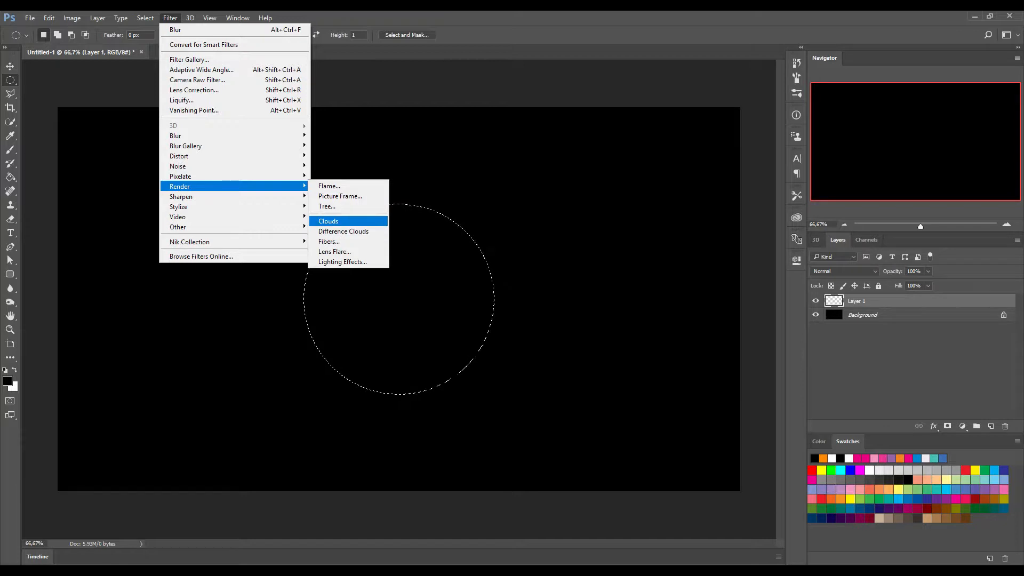
pyautogui.click(328, 221)
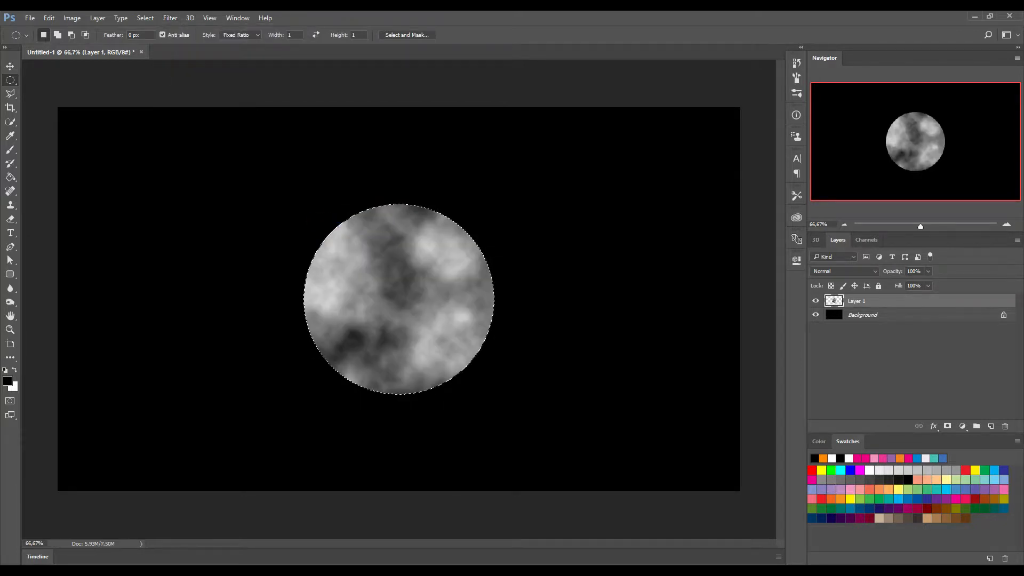
pyautogui.click(145, 17)
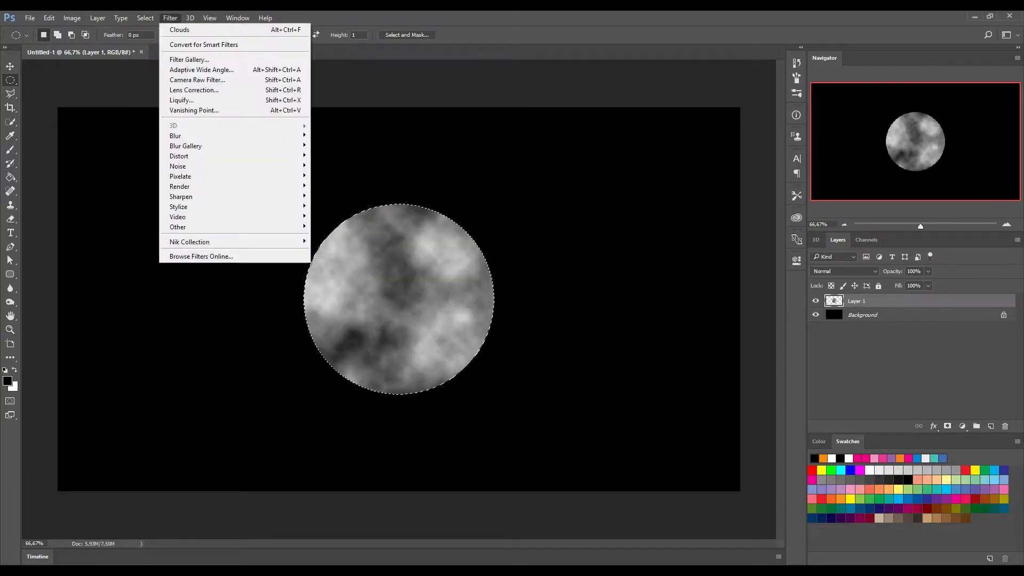
pyautogui.moveTo(214, 186)
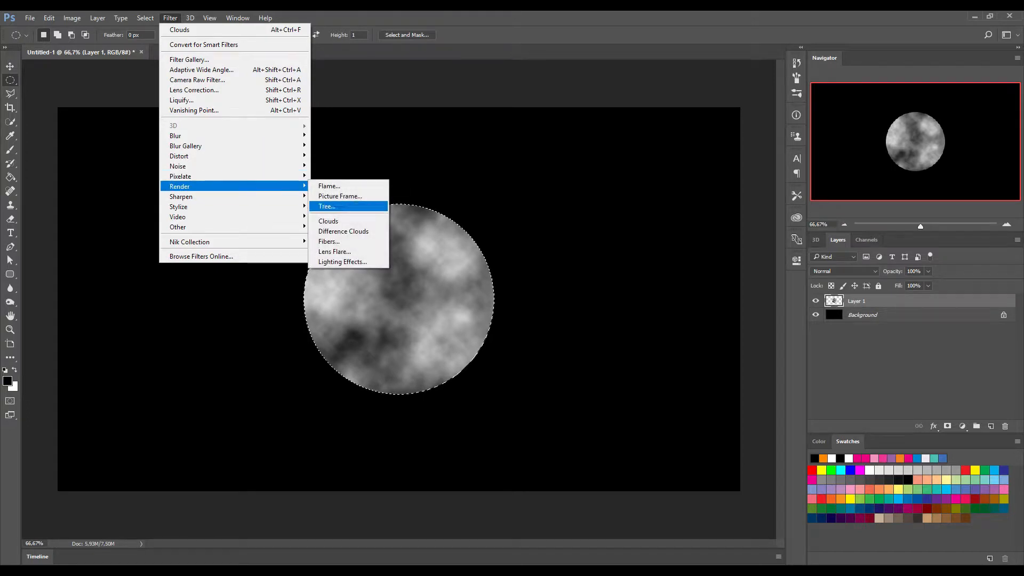
pyautogui.click(347, 231)
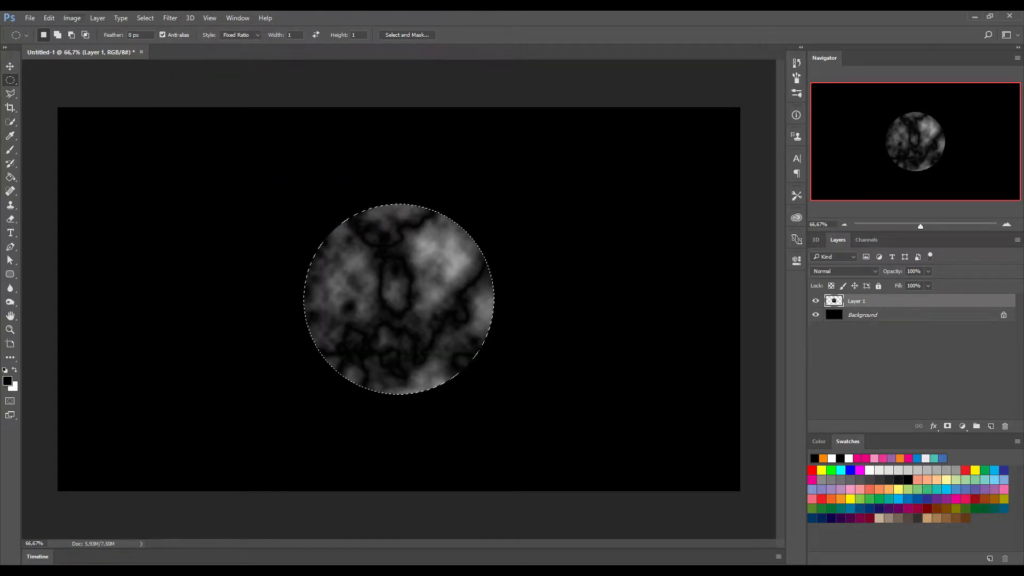
# Invert the colors of the cloud texture in the circle on Layer 1.
pyautogui.click(72, 18)
pyautogui.moveTo(88, 44)
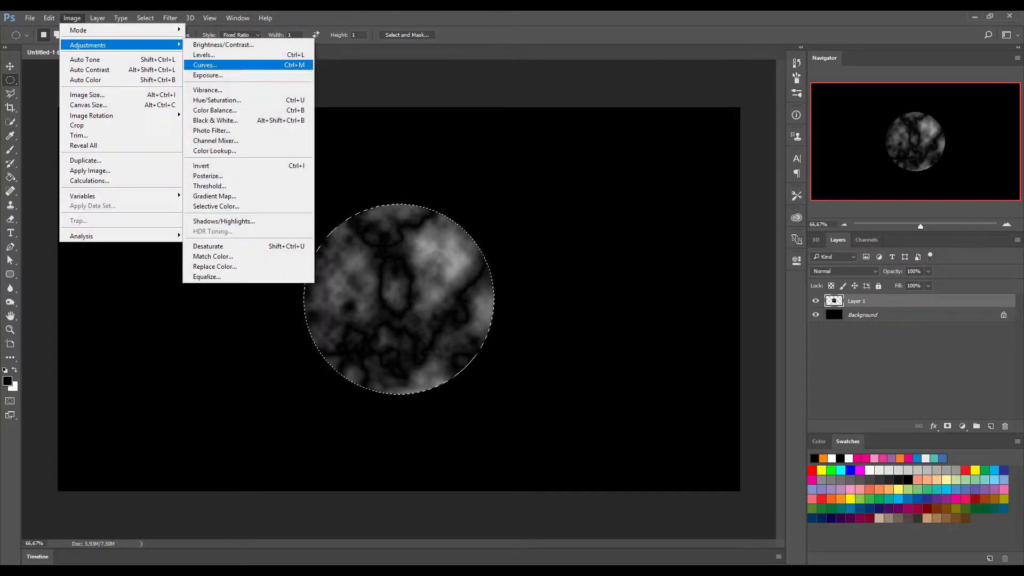
pyautogui.click(201, 165)
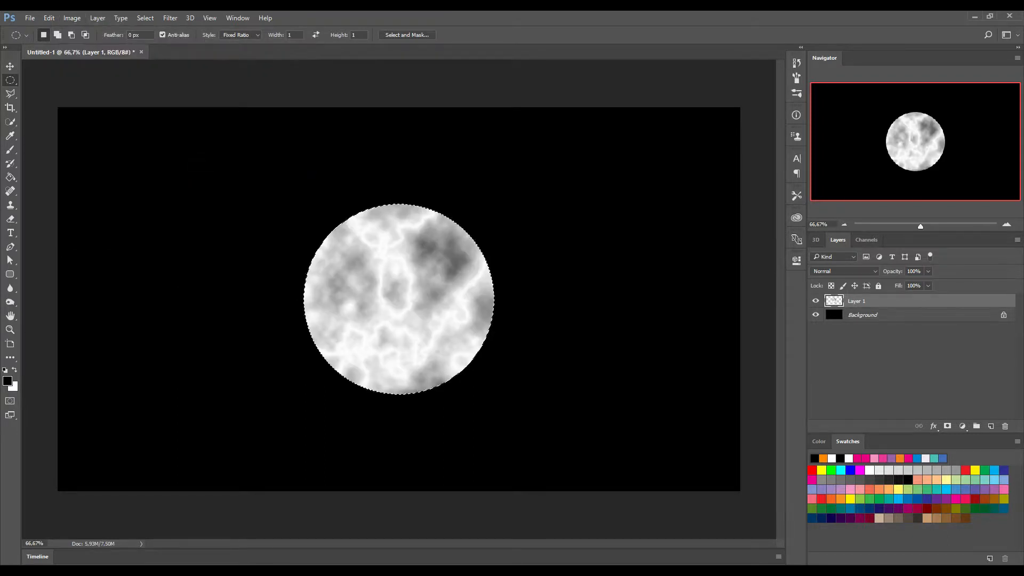
# Darken the inverted cloud texture with Levels, setting the midtone input level to 0,15.
pyautogui.click(72, 18)
pyautogui.moveTo(88, 45)
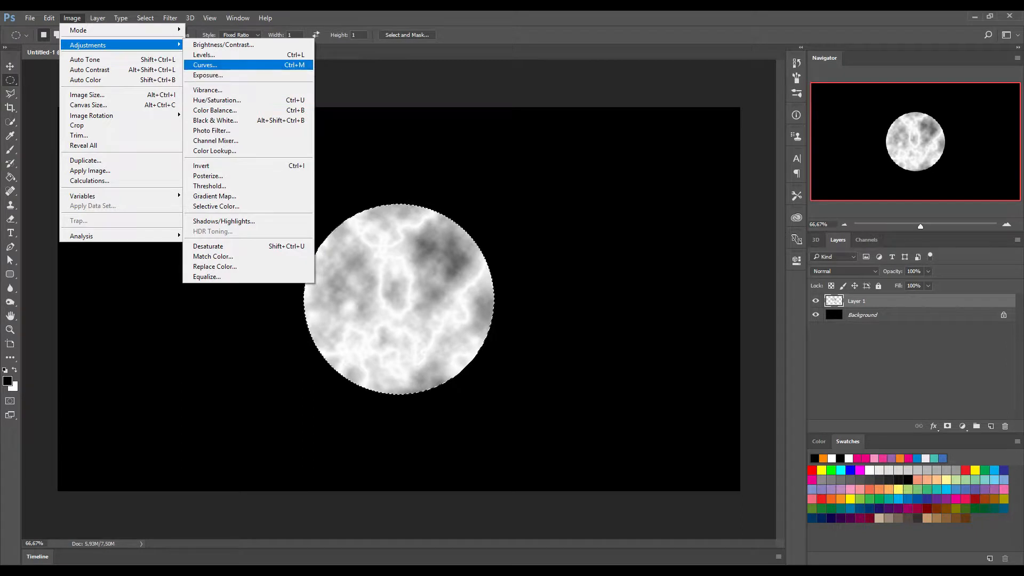
pyautogui.click(204, 54)
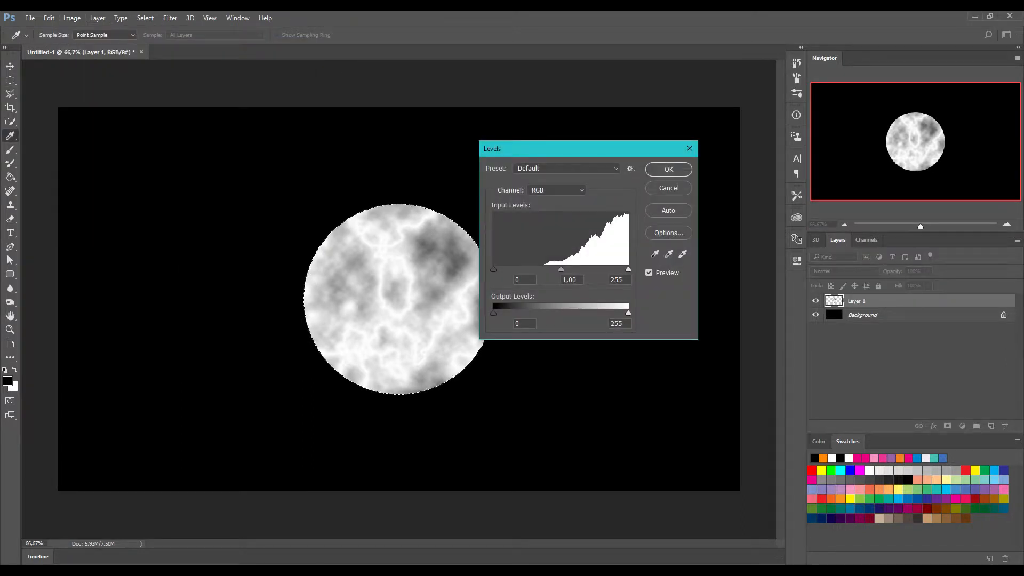
pyautogui.moveTo(628, 269)
pyautogui.mouseDown()
pyautogui.moveTo(610, 269)
pyautogui.moveTo(628, 269)
pyautogui.mouseUp()
pyautogui.moveTo(564, 269); pyautogui.dragTo(610, 270)
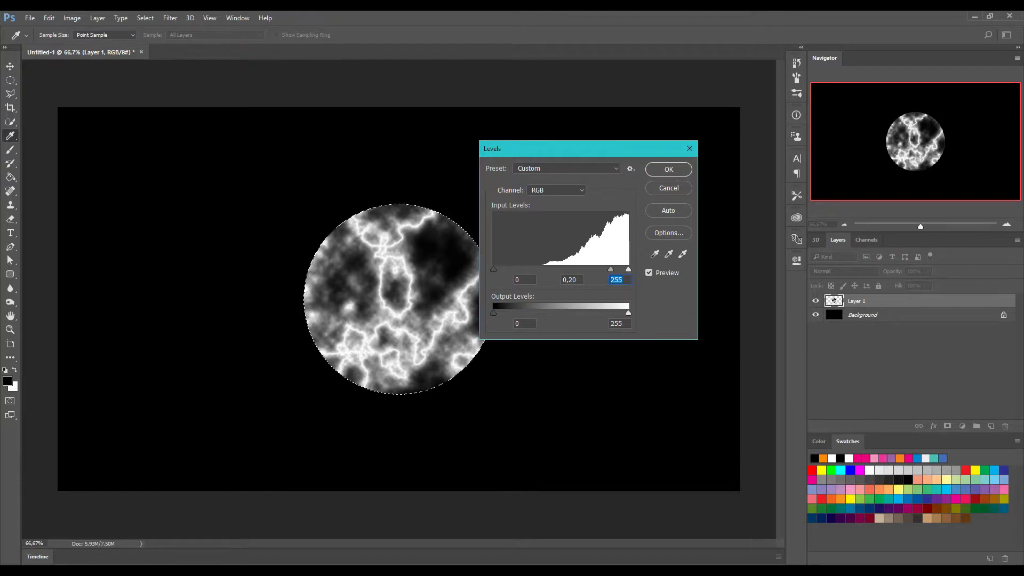
pyautogui.moveTo(610, 269); pyautogui.dragTo(614, 270)
pyautogui.click(614, 270)
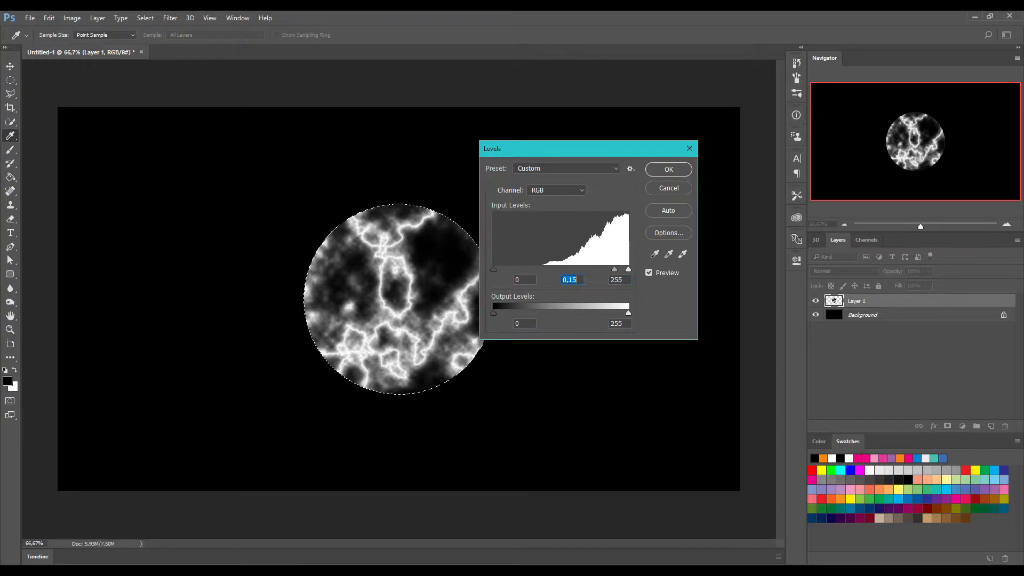
pyautogui.click(668, 169)
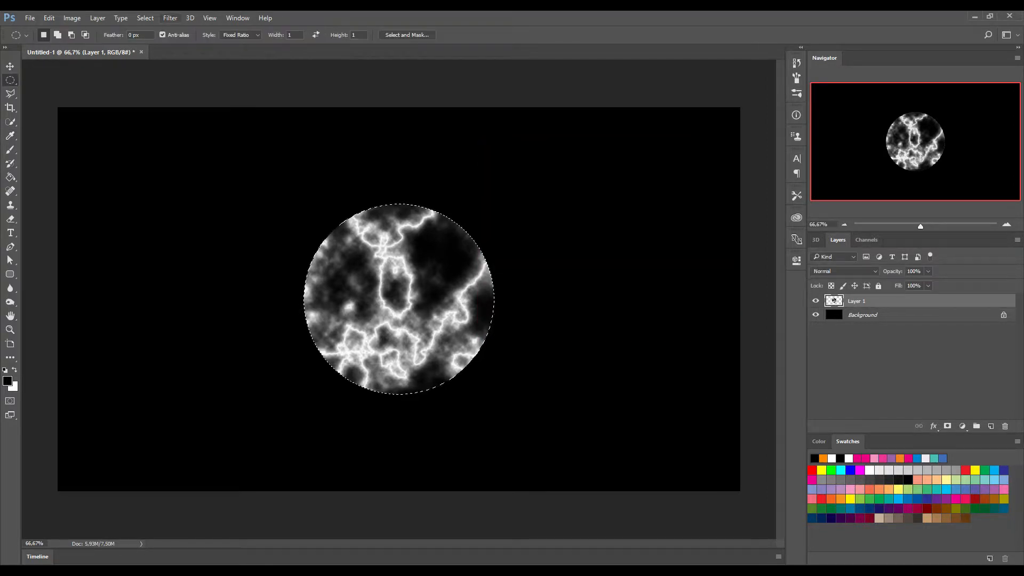
# Apply the Spherize filter to the circle with an amount of 100% in Normal mode.
pyautogui.click(170, 18)
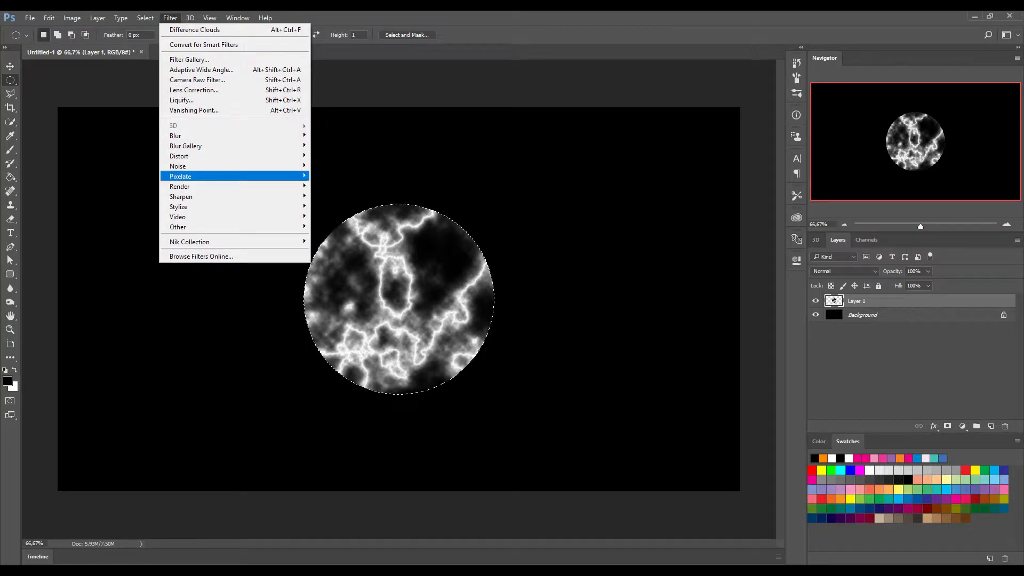
pyautogui.moveTo(213, 155)
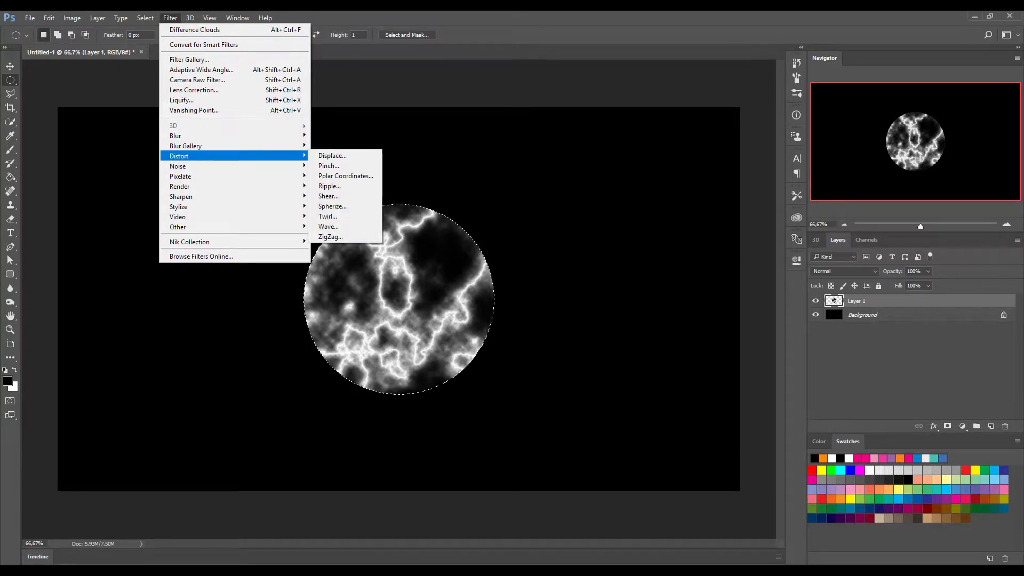
pyautogui.click(332, 206)
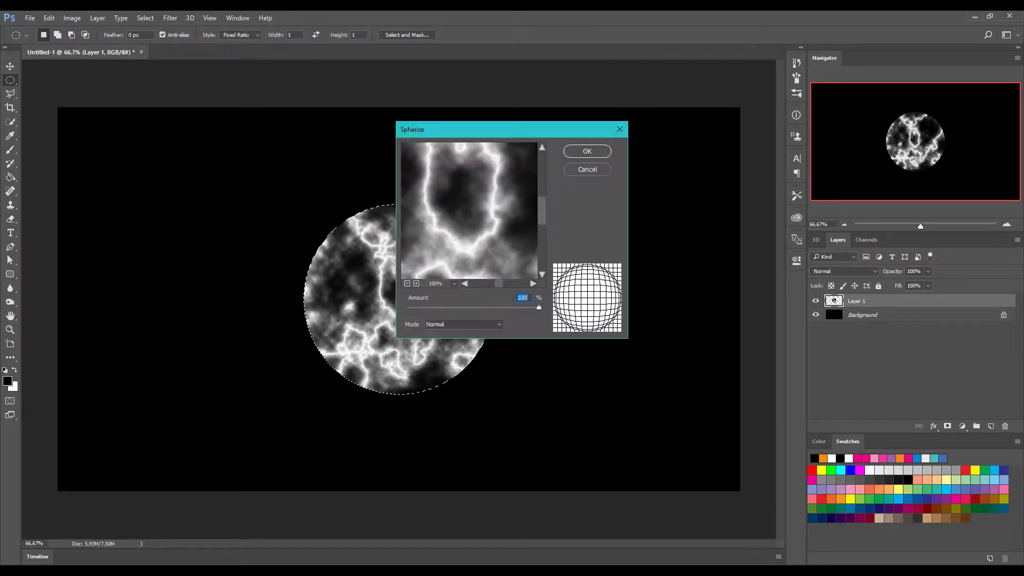
pyautogui.click(587, 151)
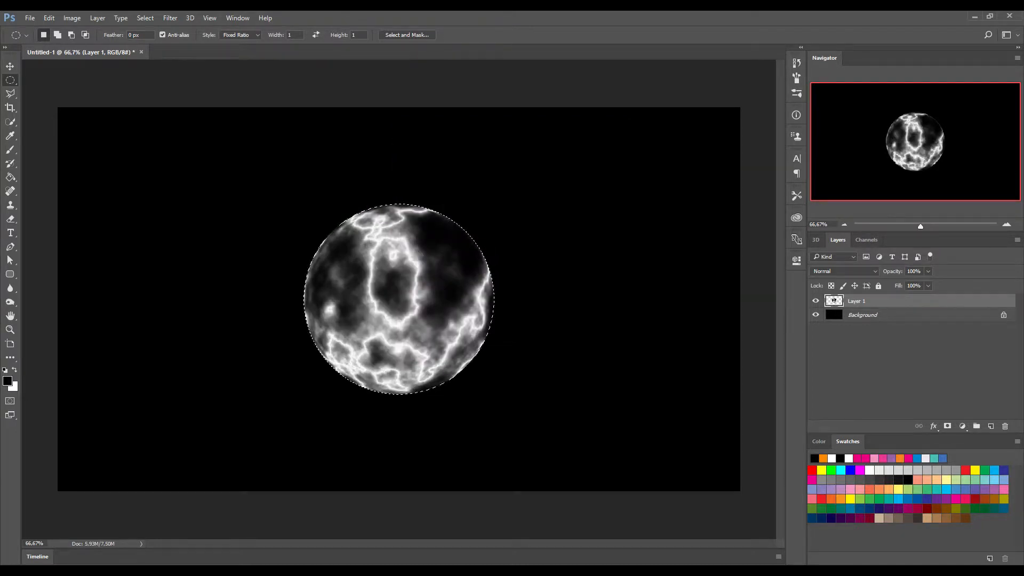
# Apply the Find Edges filter to the spherized circle and invert its colors.
pyautogui.click(170, 18)
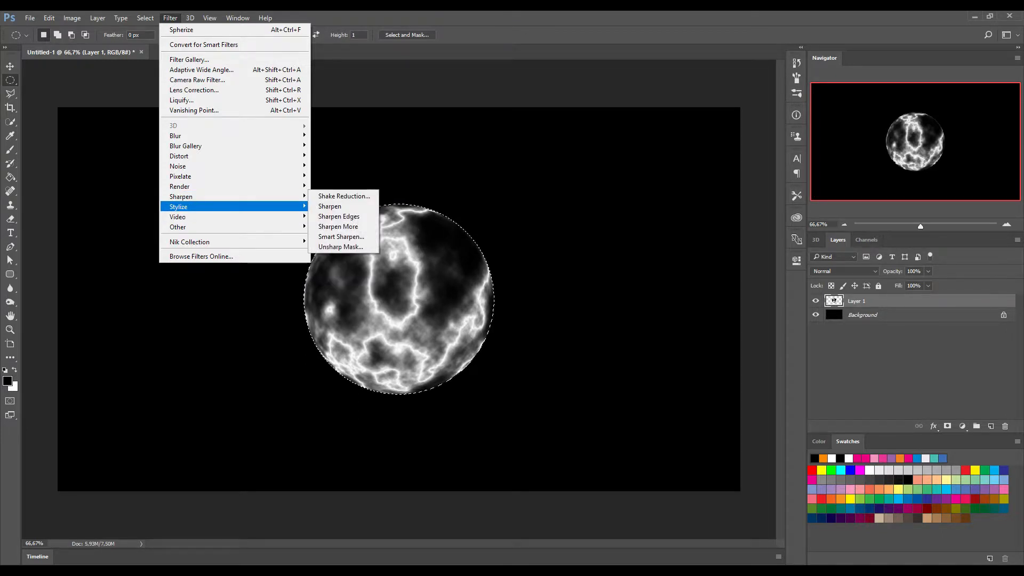
pyautogui.click(333, 236)
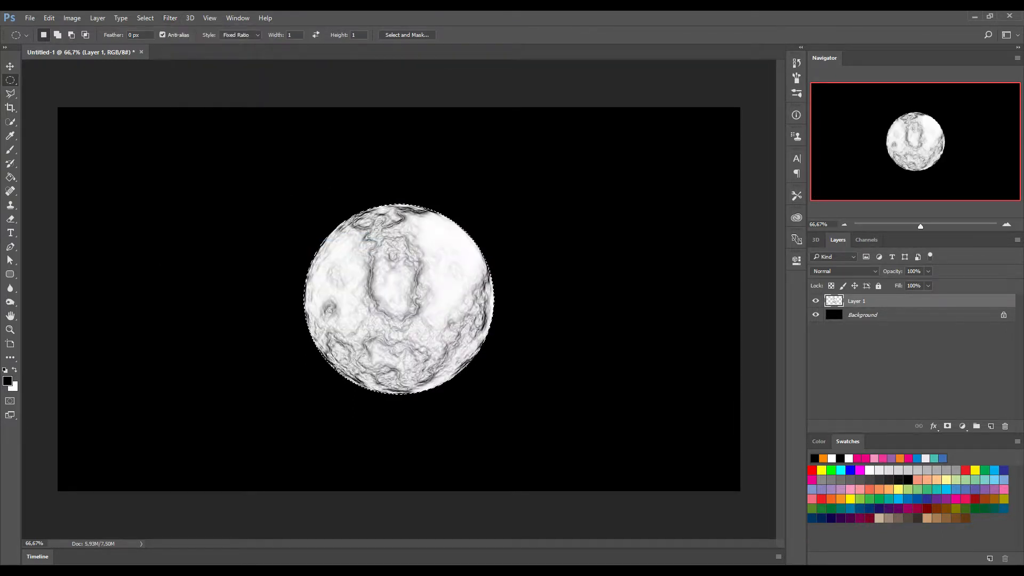
pyautogui.click(72, 18)
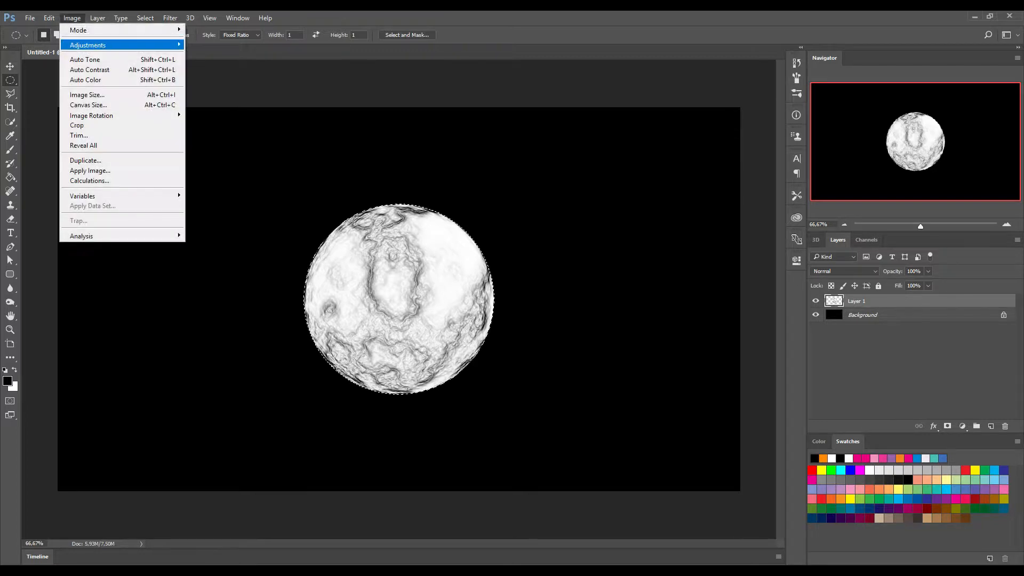
pyautogui.moveTo(106, 45)
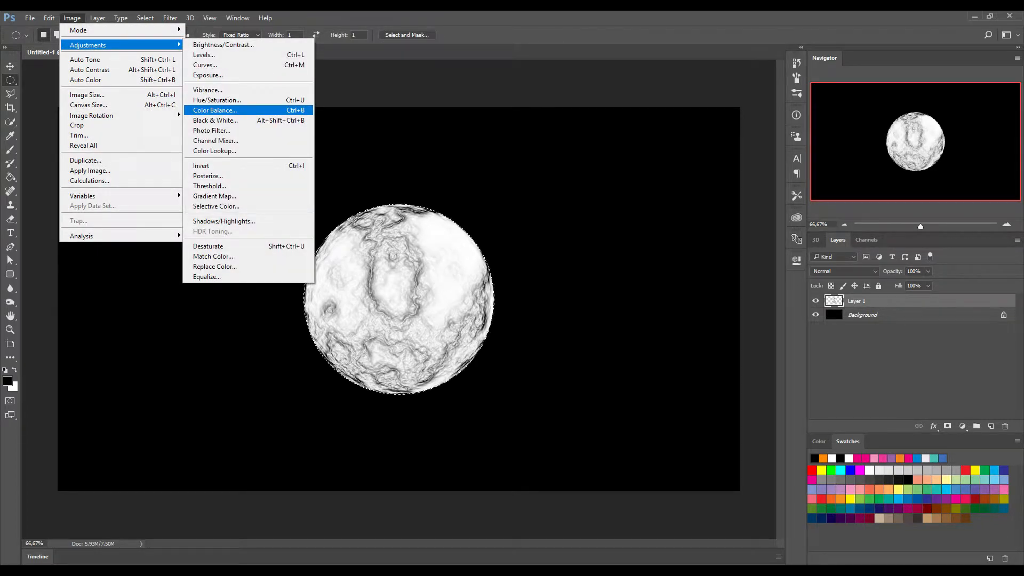
pyautogui.click(202, 165)
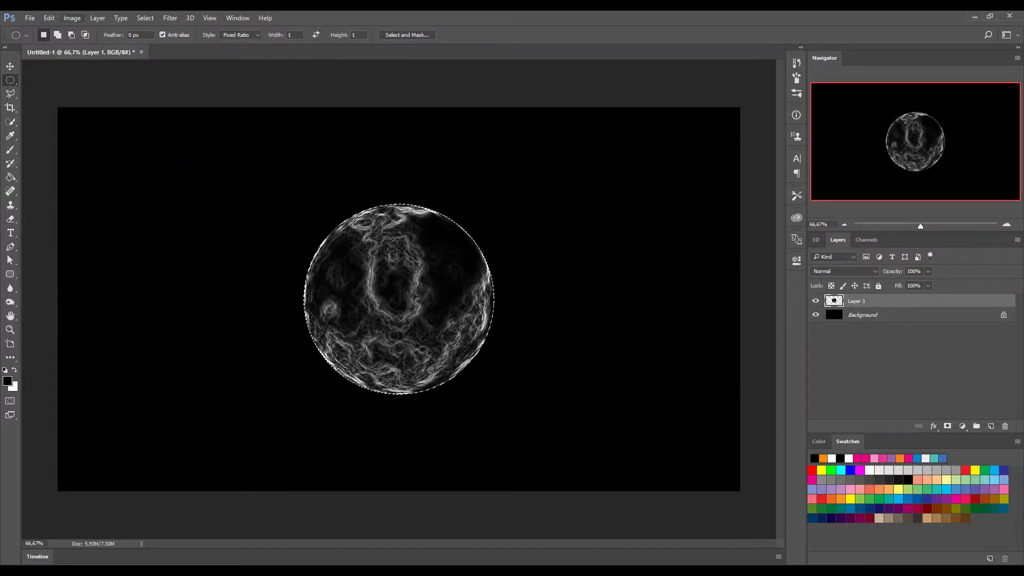
# Colorize the circle red with Hue/Saturation, using hue 0 and saturation 100.
pyautogui.click(72, 17)
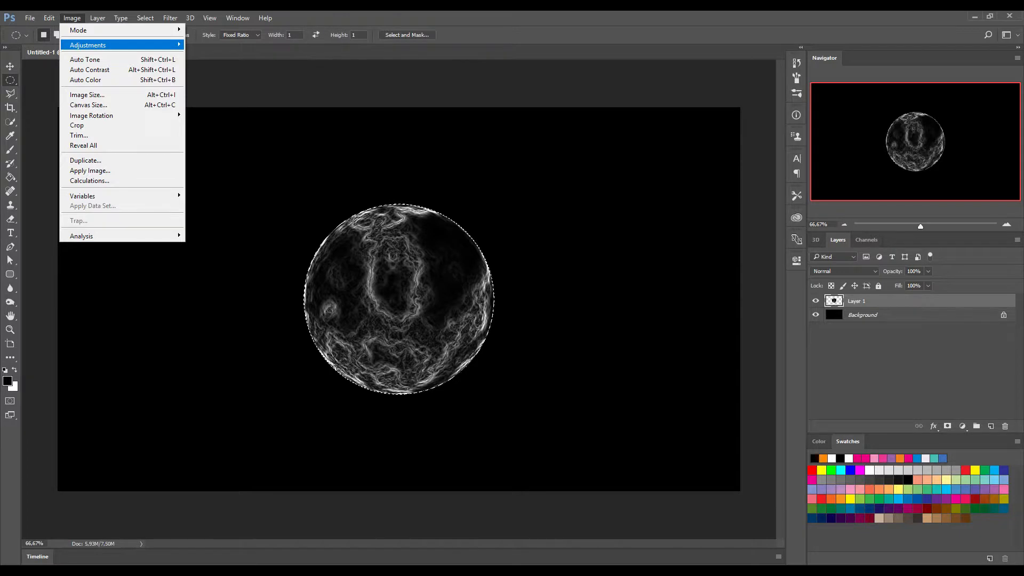
pyautogui.moveTo(88, 45)
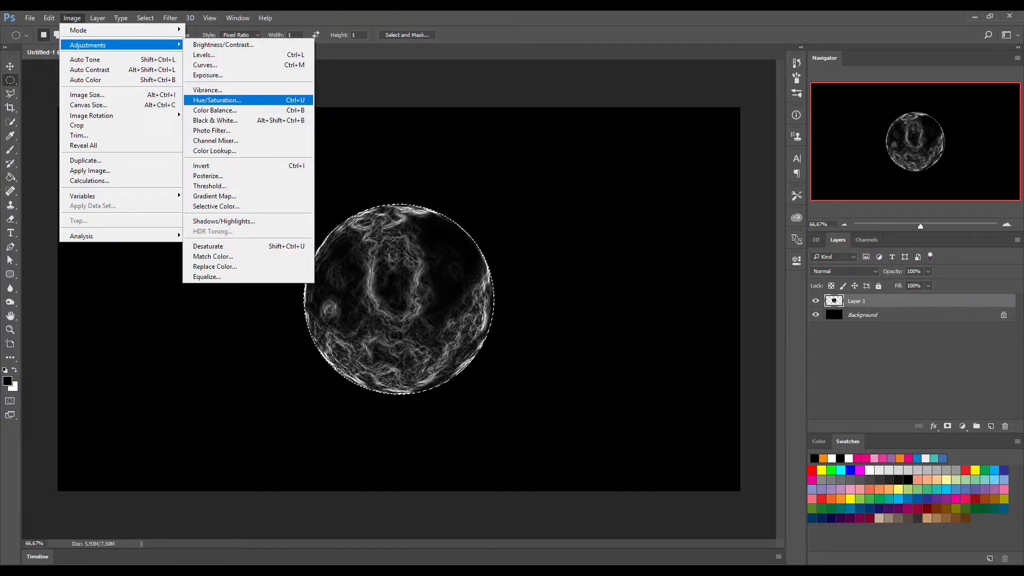
pyautogui.click(217, 100)
pyautogui.click(590, 266)
pyautogui.moveTo(462, 236); pyautogui.dragTo(541, 236)
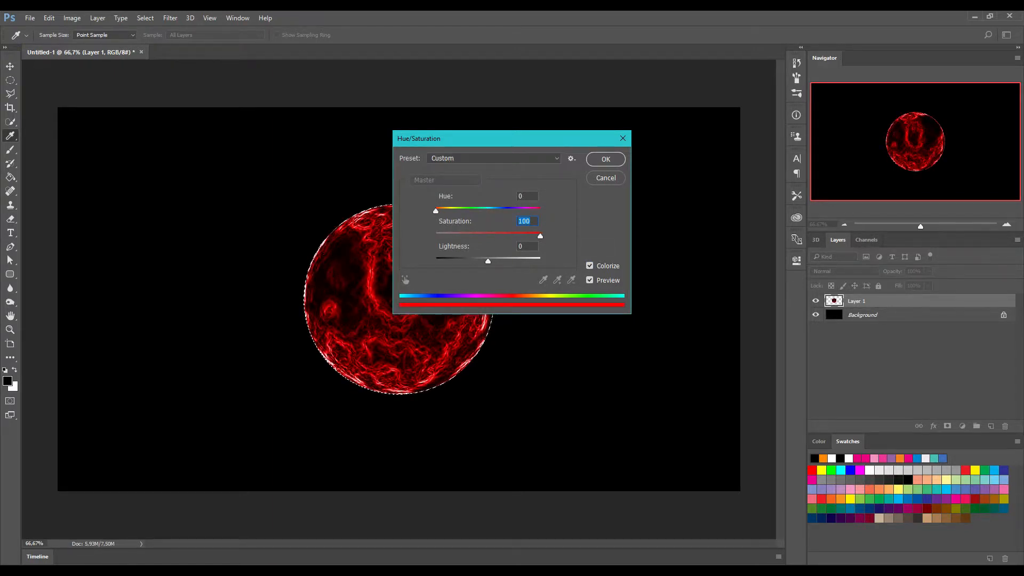
pyautogui.click(606, 158)
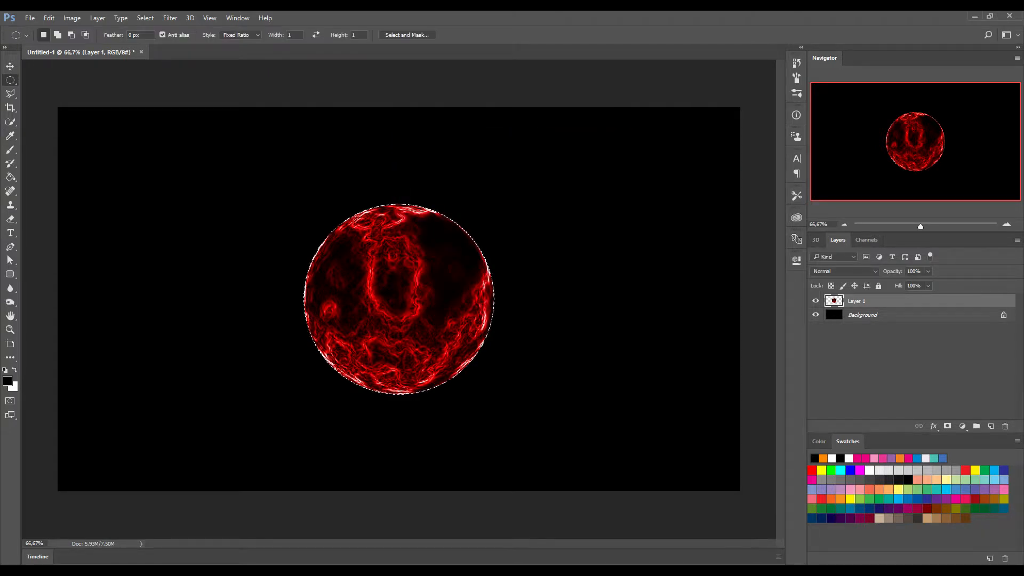
# Add a new layer above the red circle and render Clouds followed by Difference Clouds in the selection.
pyautogui.click(991, 426)
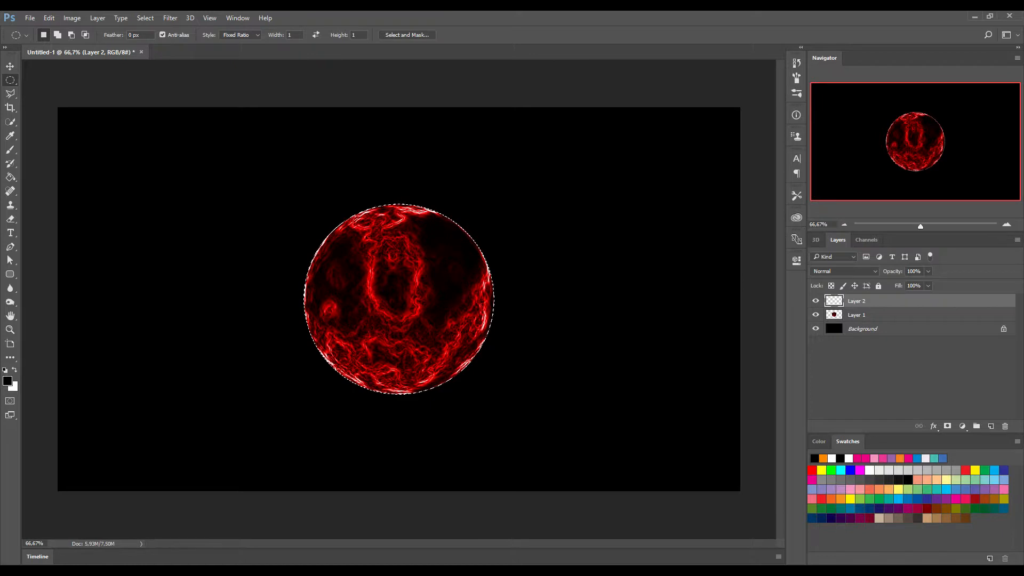
pyautogui.click(145, 17)
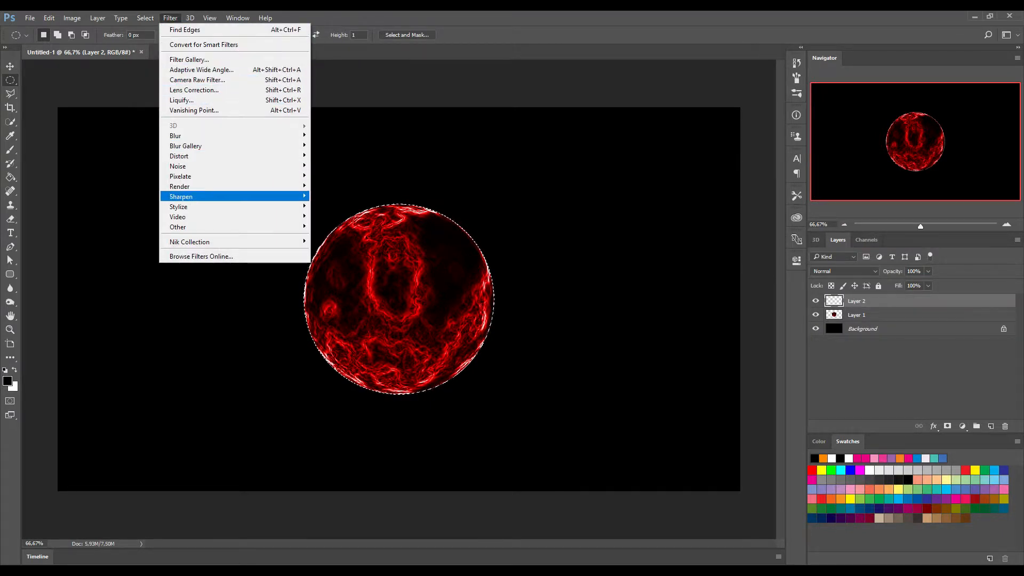
pyautogui.moveTo(240, 186)
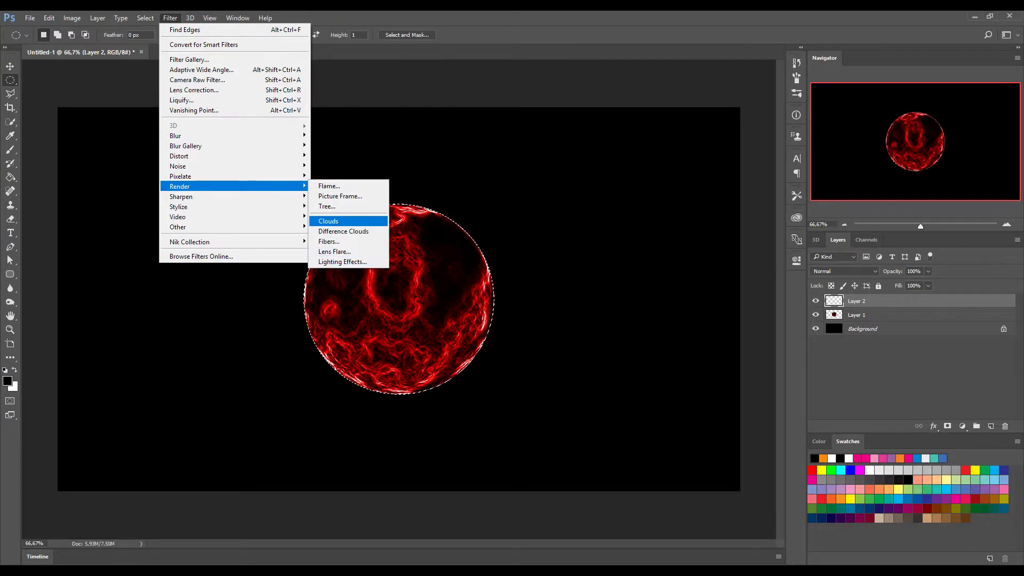
pyautogui.click(328, 220)
pyautogui.click(170, 18)
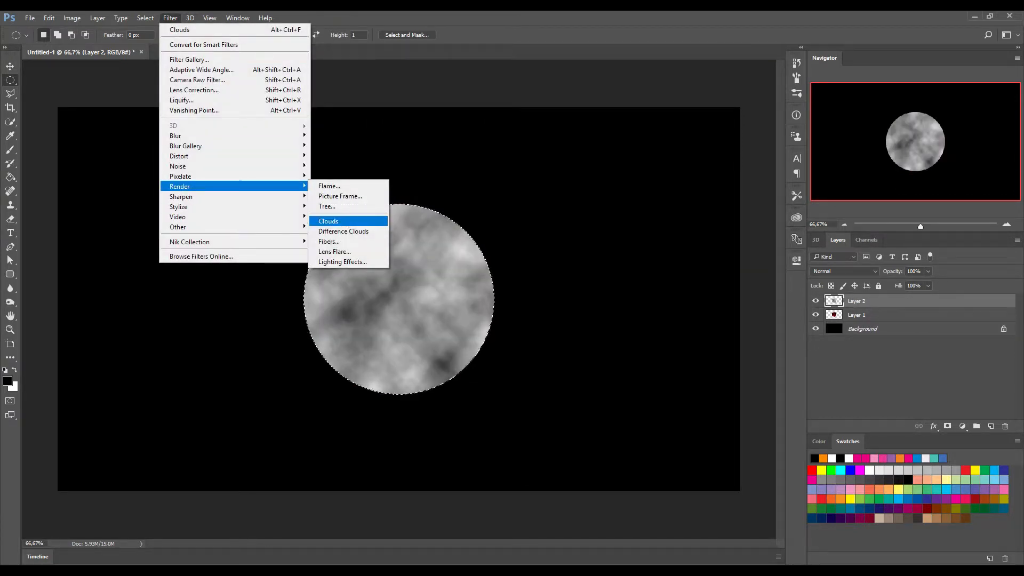
pyautogui.click(344, 231)
# Invert the colors of the new cloud texture on Layer 2.
pyautogui.click(71, 18)
pyautogui.moveTo(88, 44)
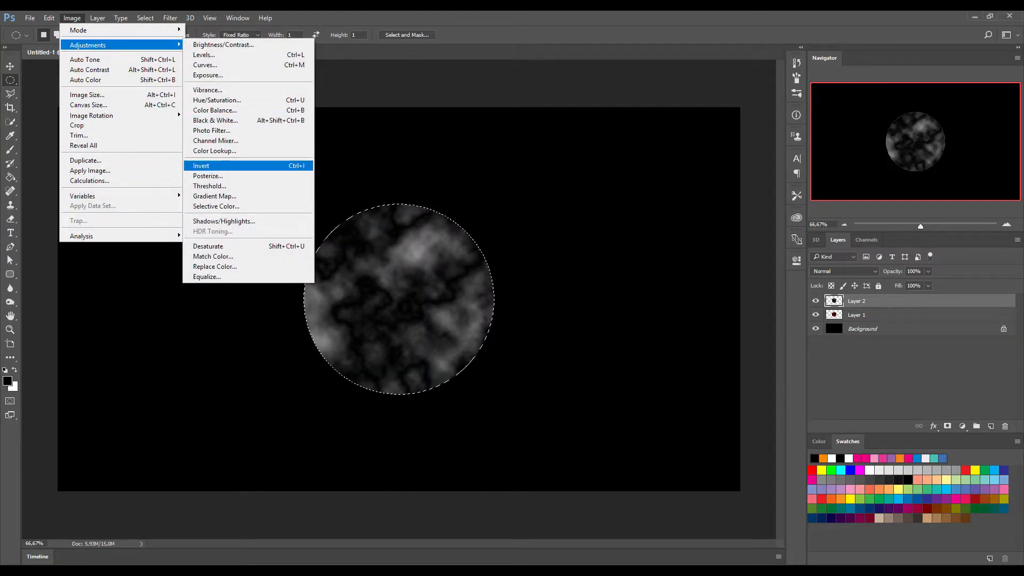
pyautogui.click(203, 166)
# Strongly darken the midtones of the inverted cloud texture on Layer 2 with a Levels adjustment.
pyautogui.click(71, 17)
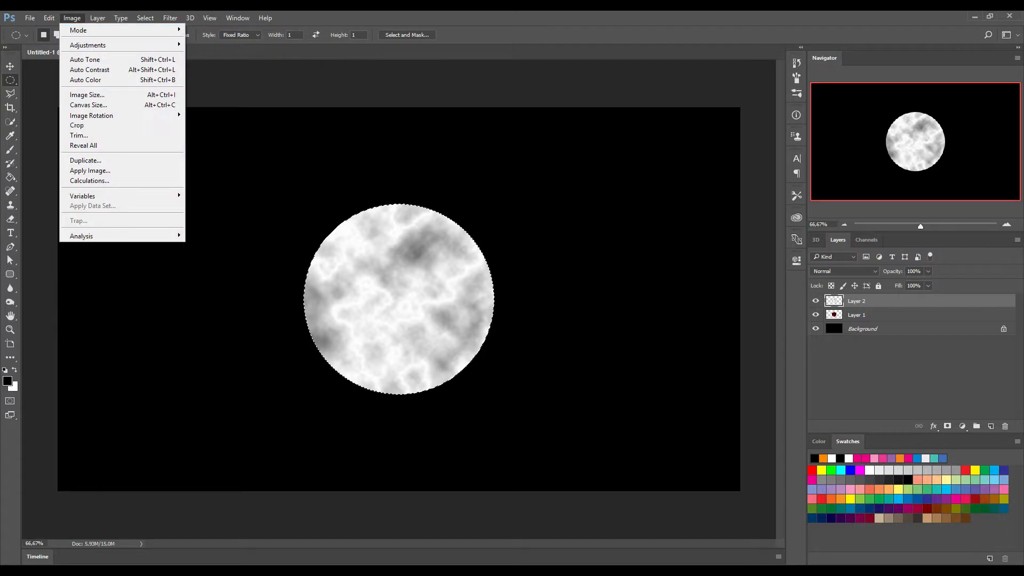
pyautogui.moveTo(88, 45)
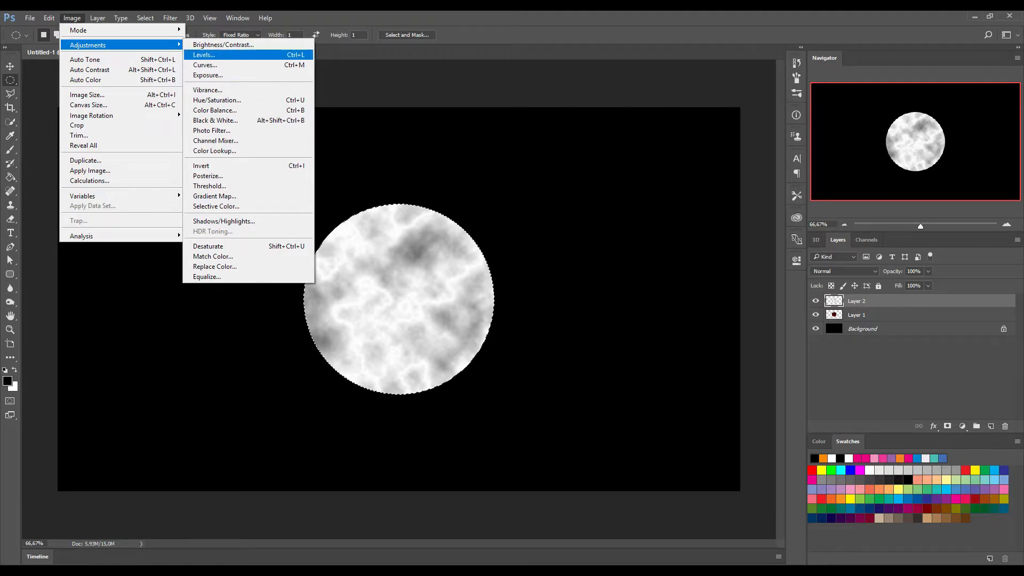
pyautogui.click(204, 54)
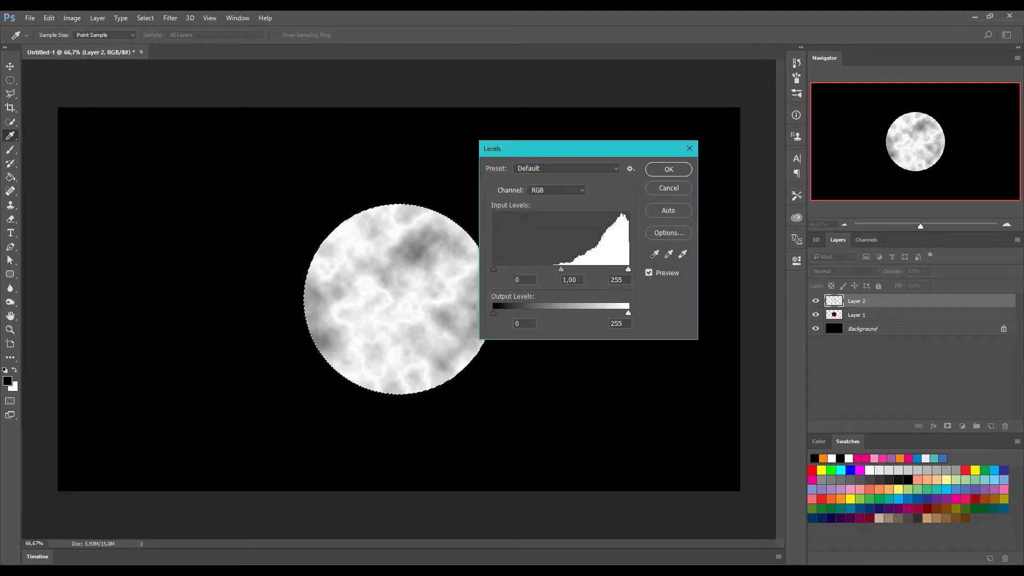
pyautogui.moveTo(561, 269); pyautogui.dragTo(614, 270)
pyautogui.click(668, 169)
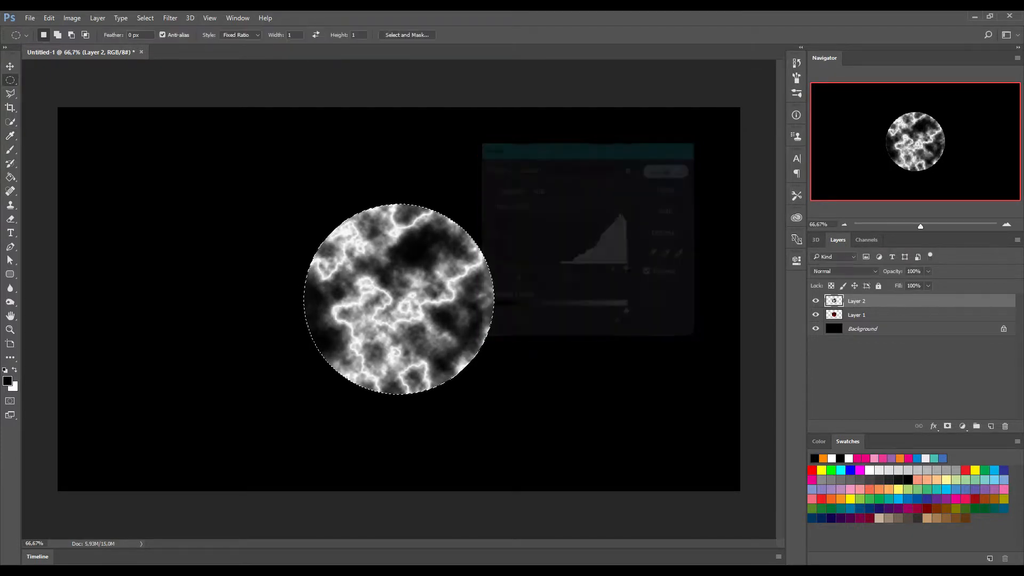
# Apply the Spherize filter to the selected cloud texture on Layer 2.
pyautogui.click(145, 17)
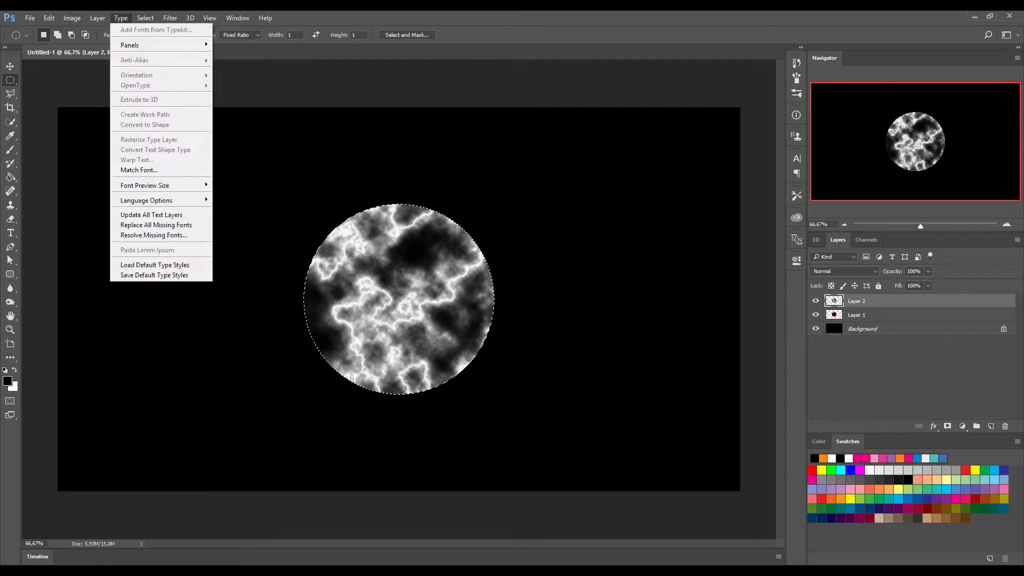
pyautogui.moveTo(72, 18)
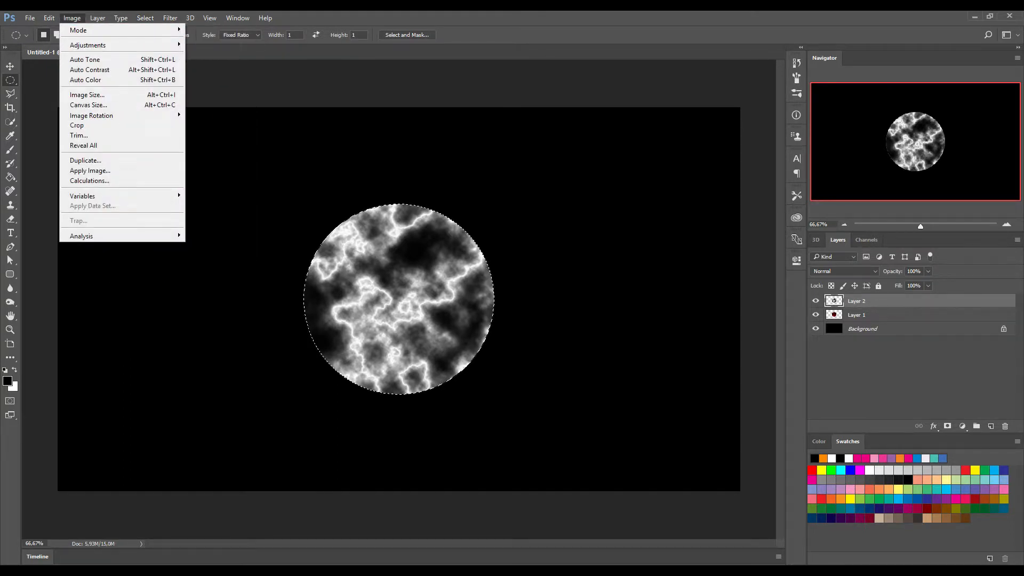
pyautogui.moveTo(170, 18)
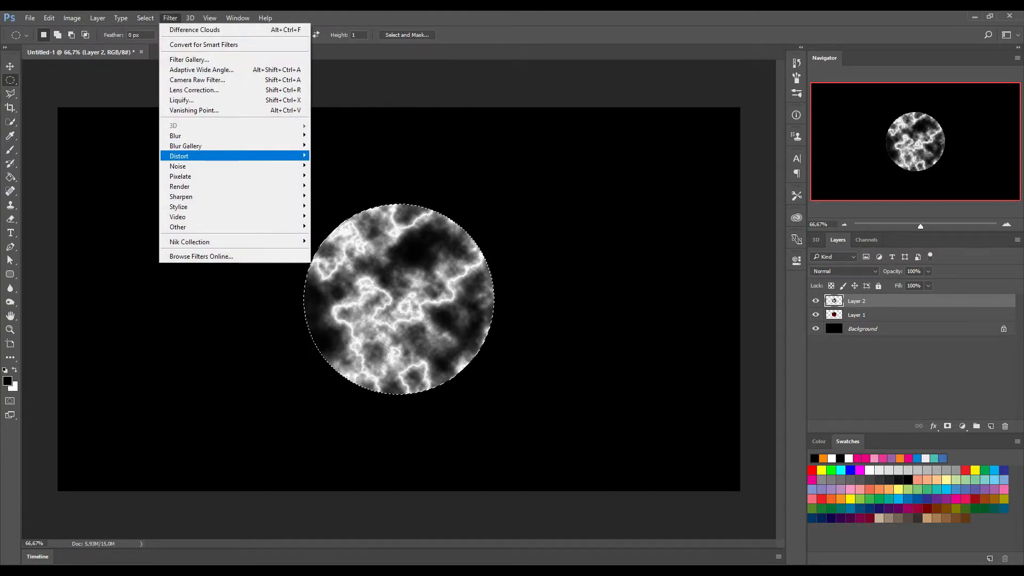
pyautogui.moveTo(277, 156)
pyautogui.click(332, 206)
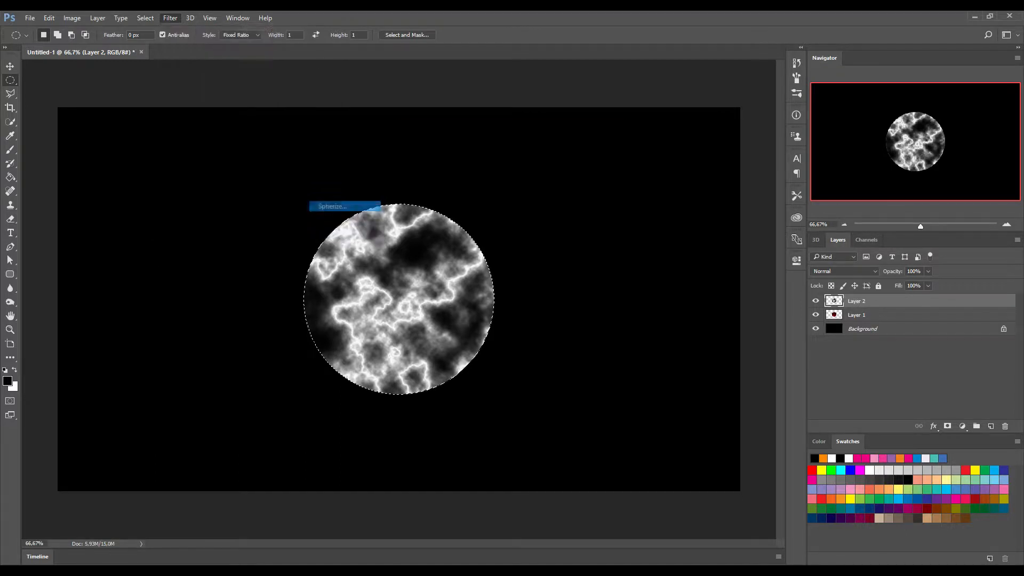
pyautogui.press('Return')
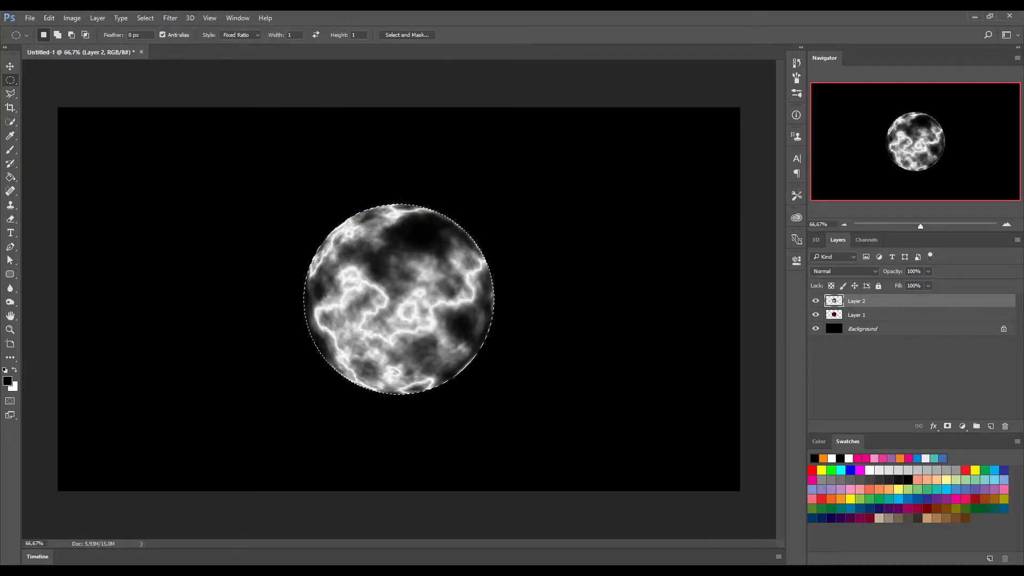
# Apply the Find Edges filter to the spherized texture on Layer 2 and invert its colors.
pyautogui.click(170, 18)
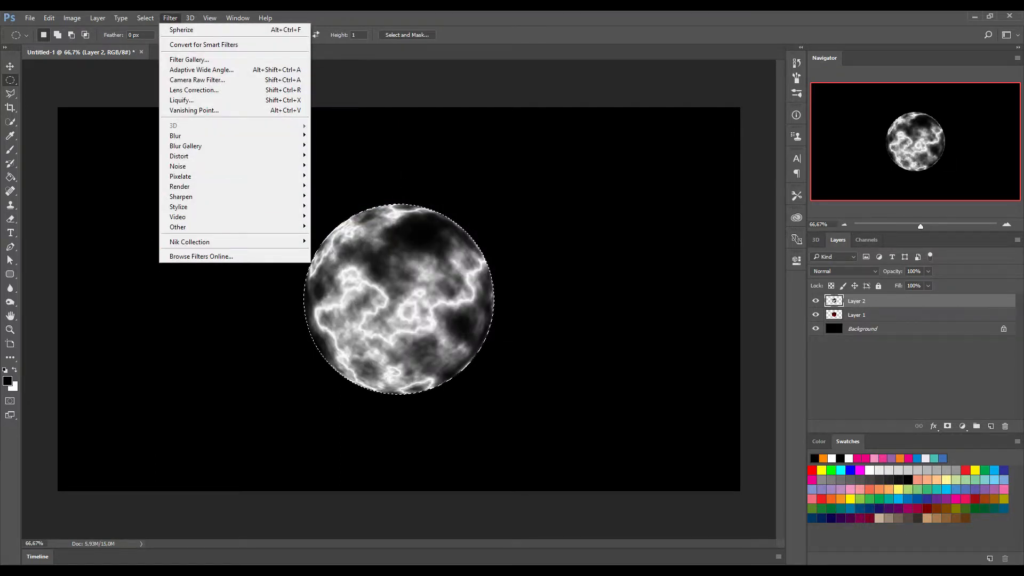
pyautogui.moveTo(234, 206)
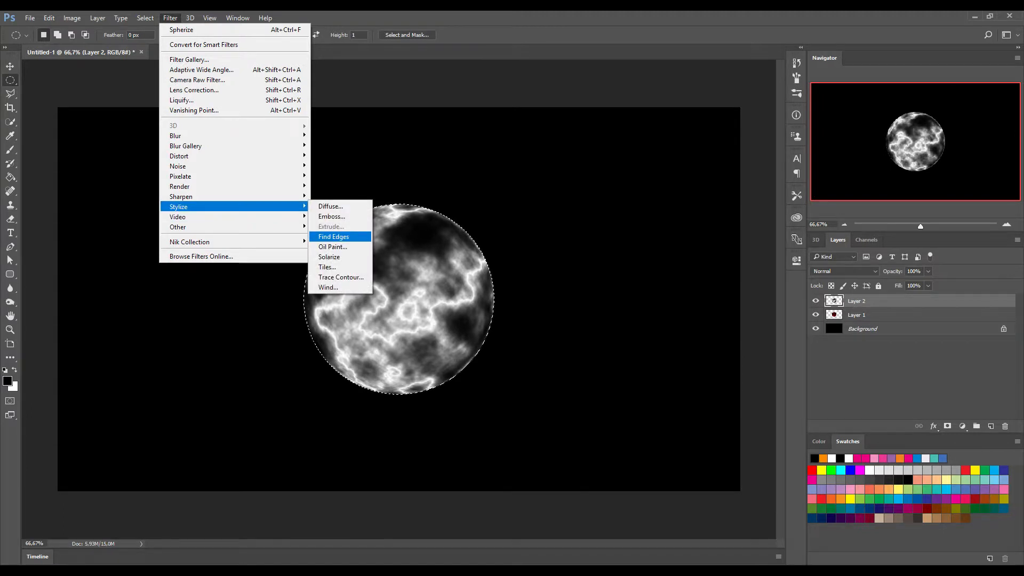
pyautogui.click(333, 237)
pyautogui.click(72, 18)
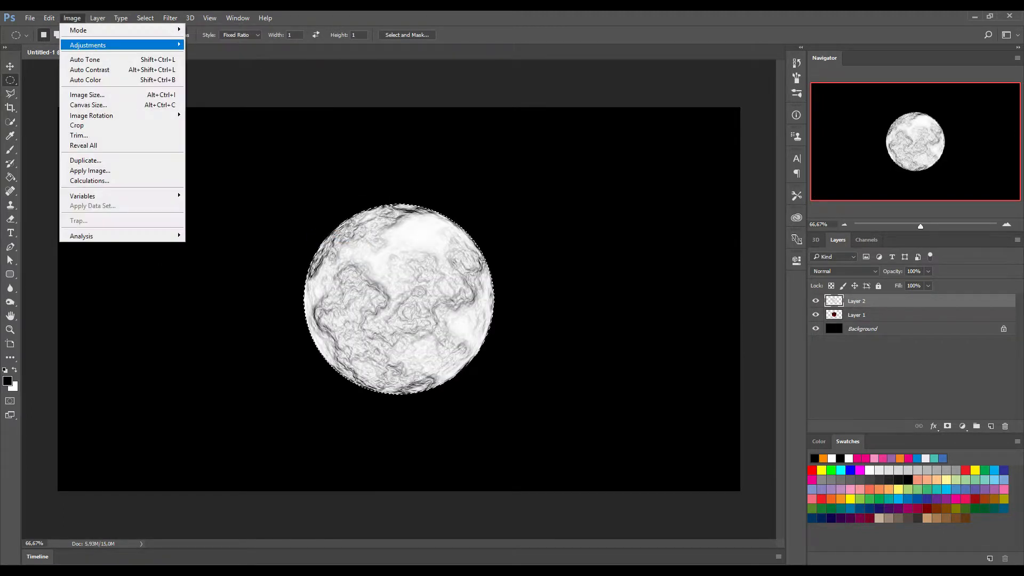
pyautogui.moveTo(88, 45)
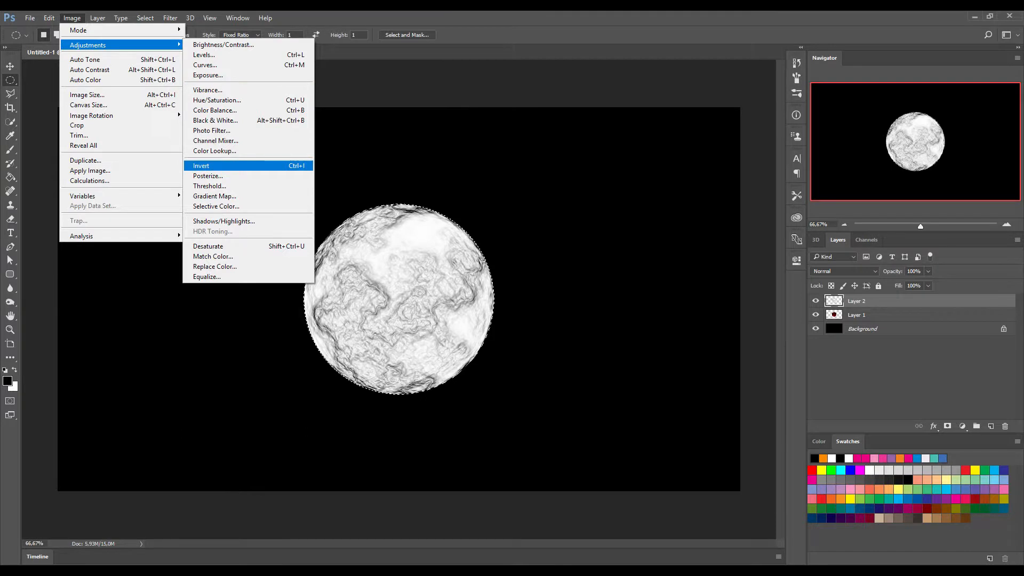
pyautogui.click(213, 166)
# Colorize Layer 2 orange with Hue/Saturation, using hue 40 and saturation 100.
pyautogui.click(72, 17)
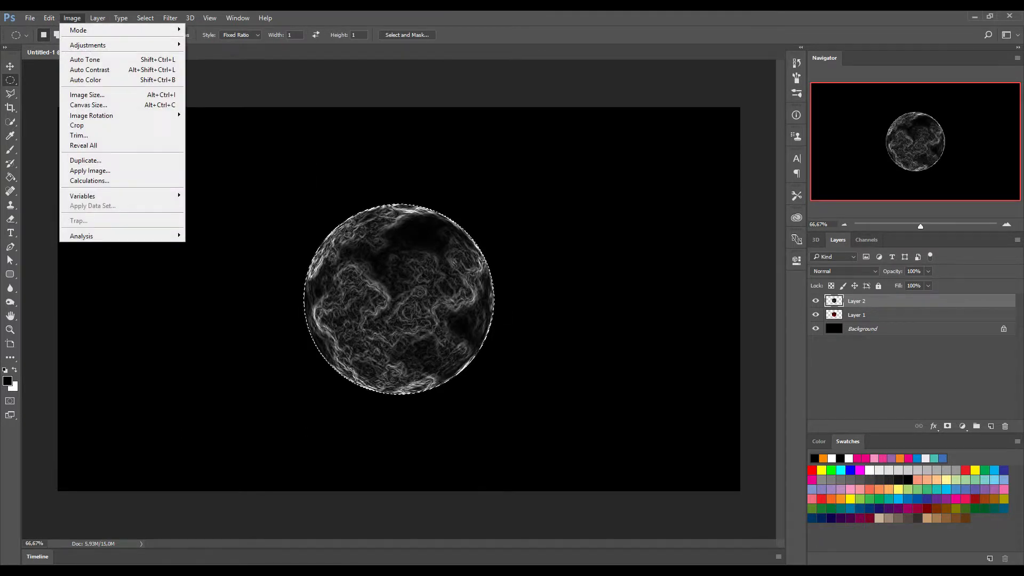
pyautogui.moveTo(88, 45)
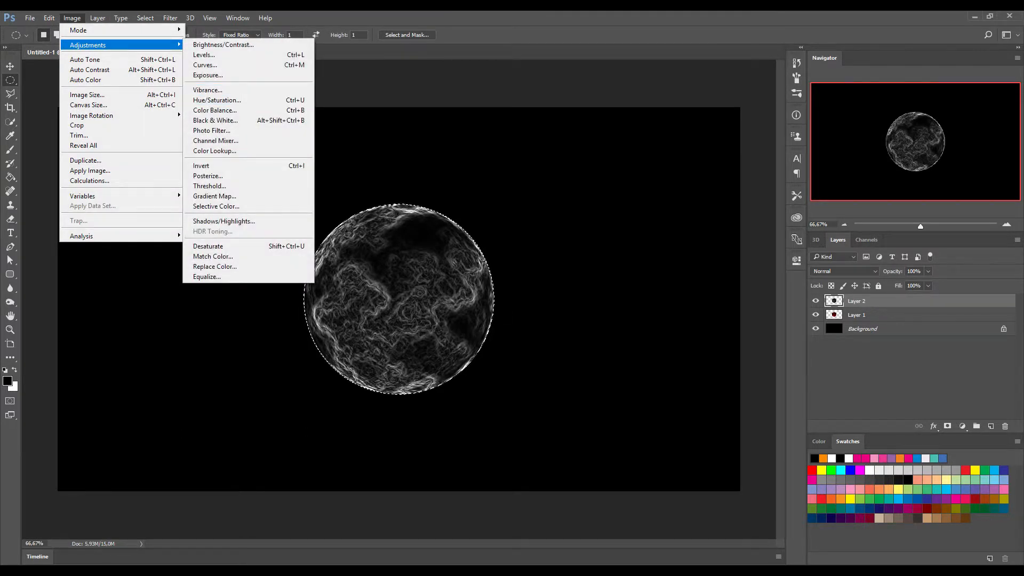
pyautogui.click(216, 100)
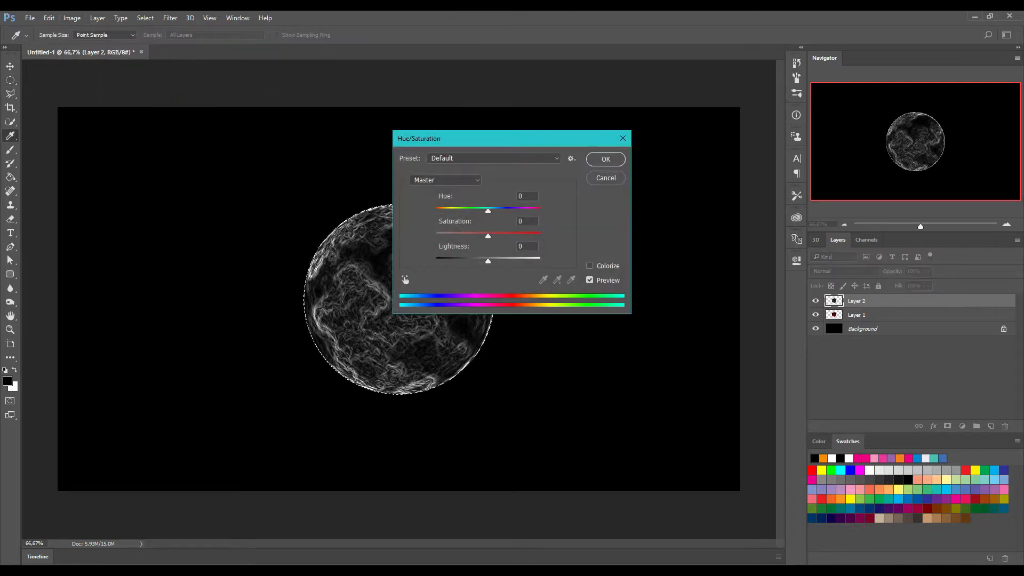
pyautogui.click(590, 265)
pyautogui.moveTo(462, 235); pyautogui.dragTo(540, 235)
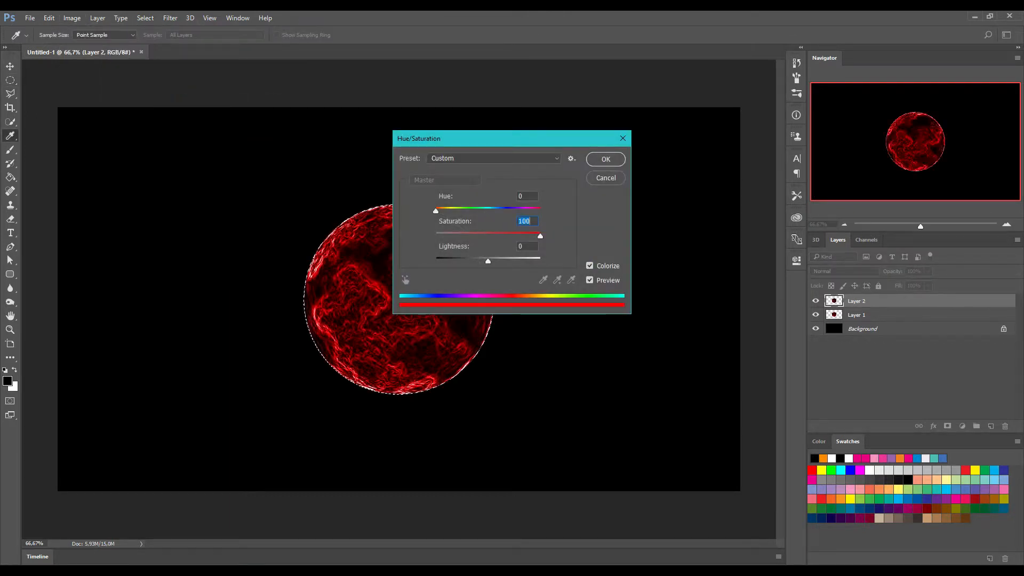
pyautogui.moveTo(436, 210); pyautogui.dragTo(447, 210)
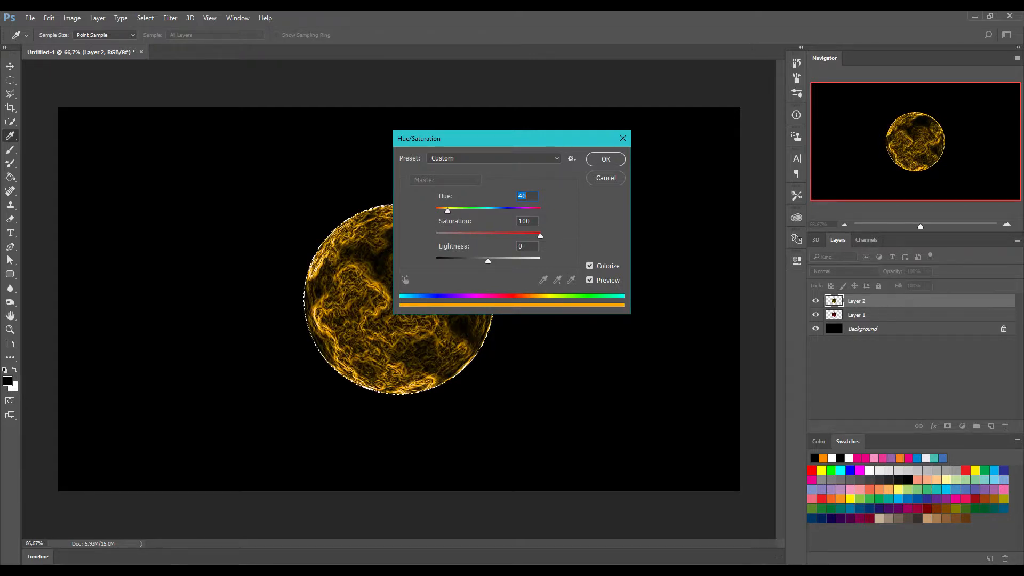
pyautogui.press('Return')
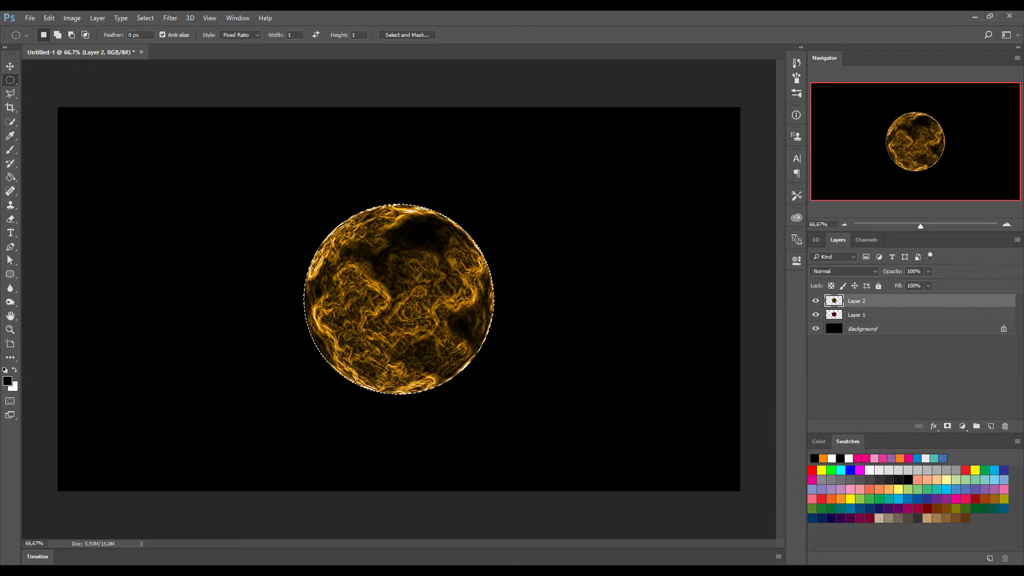
# Try the Multiply blending mode on Layer 2.
pyautogui.click(843, 271)
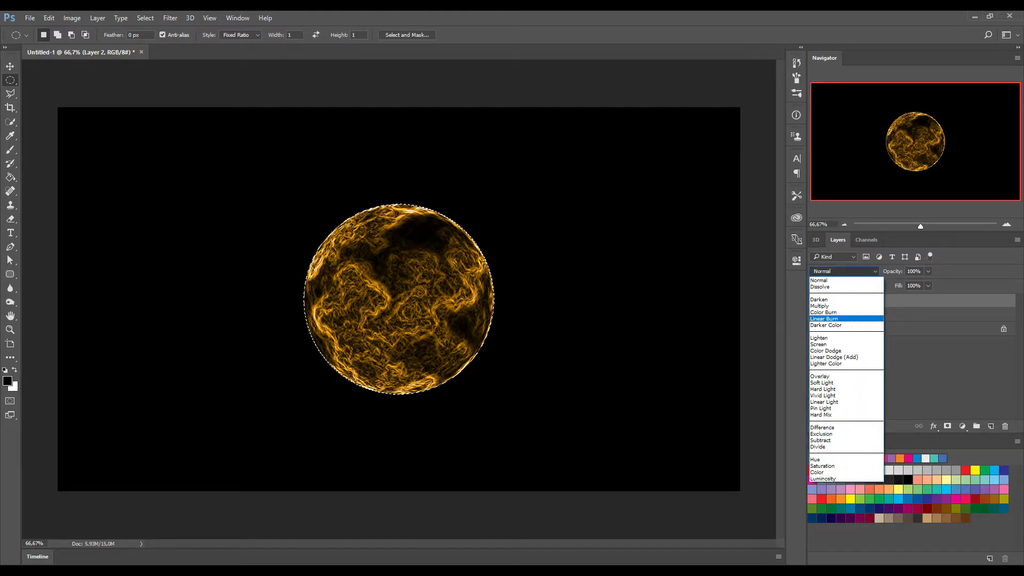
pyautogui.press('Return')
pyautogui.click(842, 271)
pyautogui.press('Up')
pyautogui.press('Up')
pyautogui.press('Return')
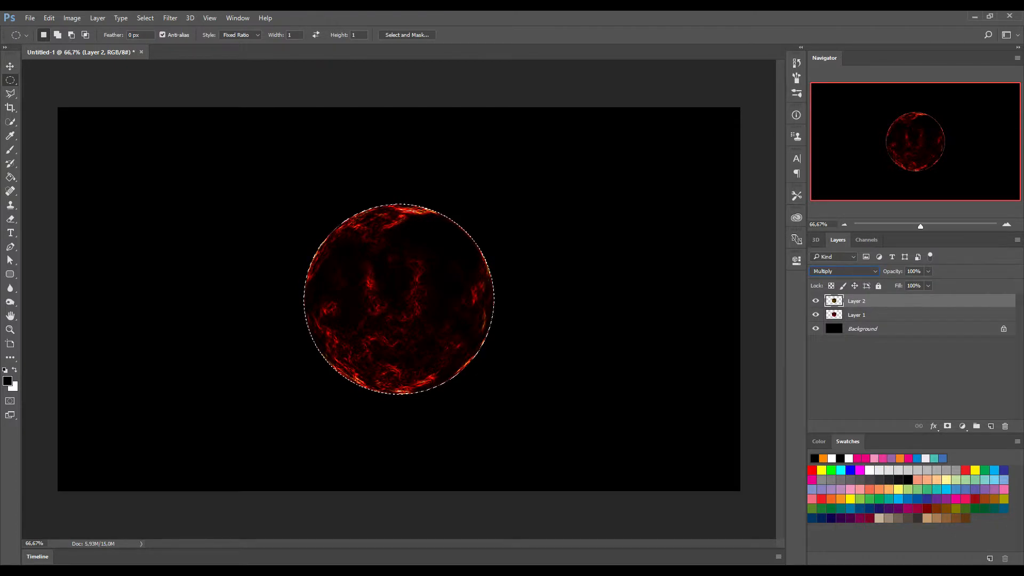
# Set the blending mode of Layer 2 to Darken.
pyautogui.click(842, 271)
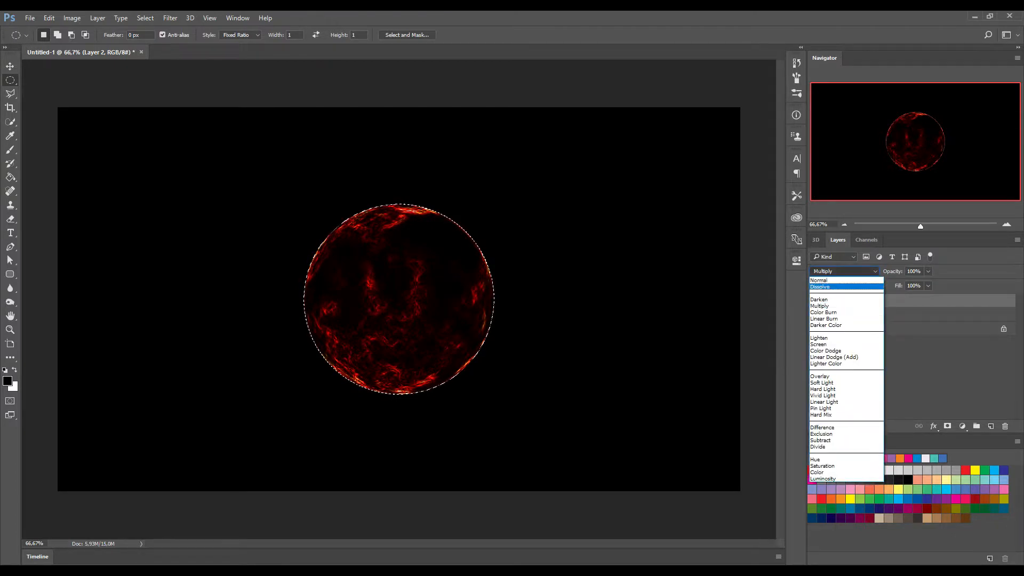
pyautogui.press('Up')
pyautogui.press('Return')
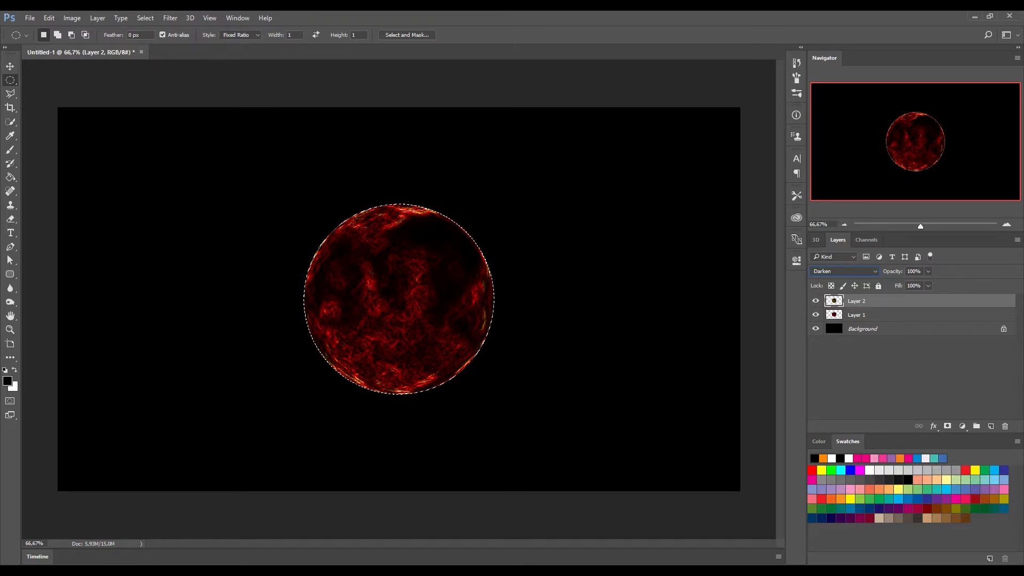
# Add a new empty layer above Layer 2 and merge Layer 2 down into Layer 1.
pyautogui.click(991, 426)
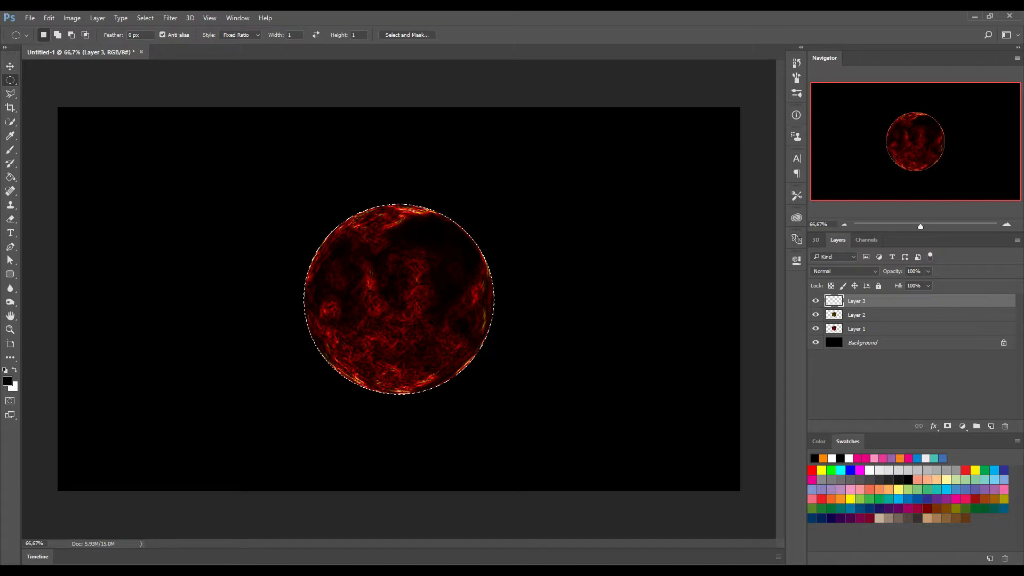
pyautogui.click(856, 314)
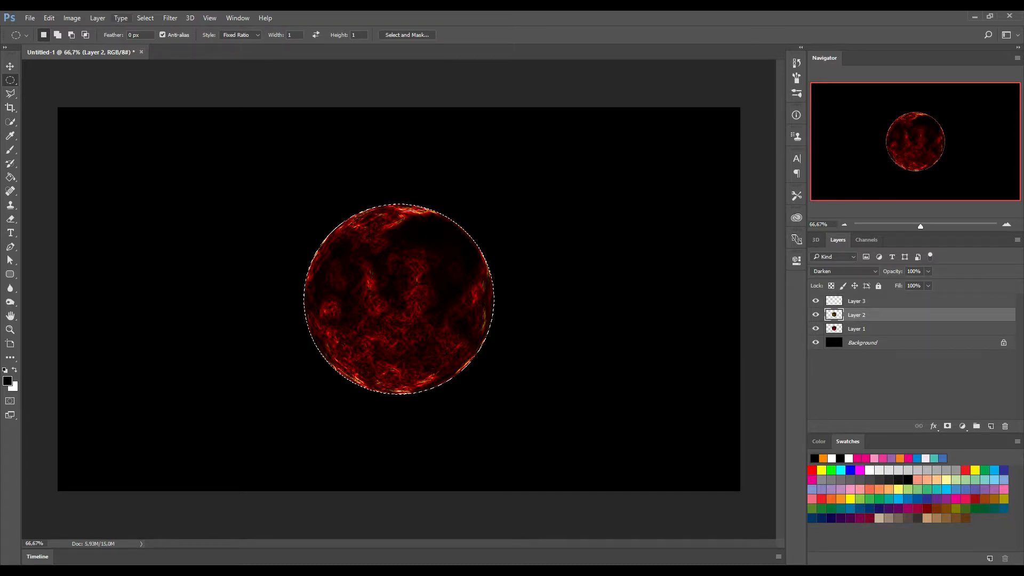
pyautogui.click(98, 17)
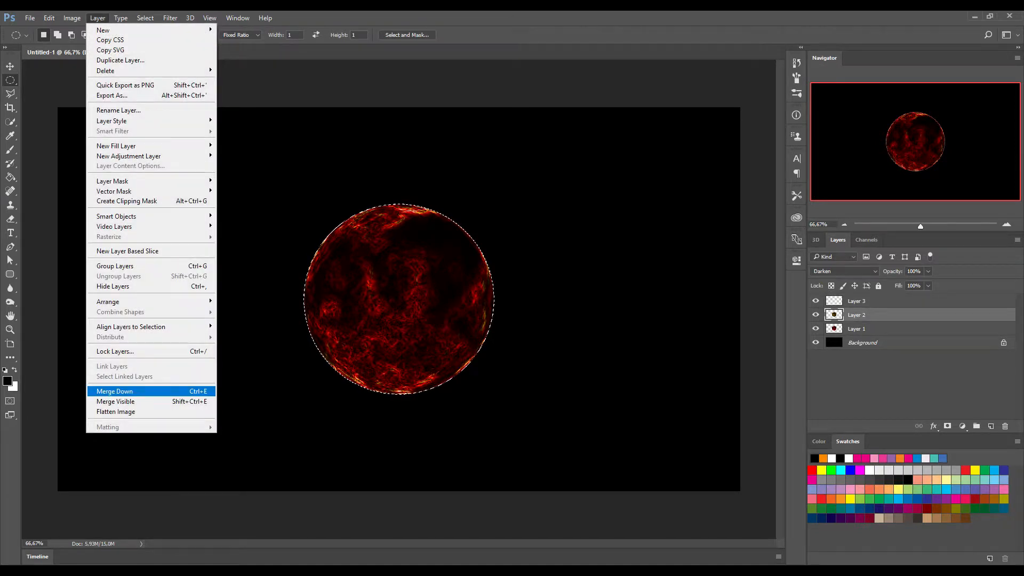
pyautogui.click(123, 391)
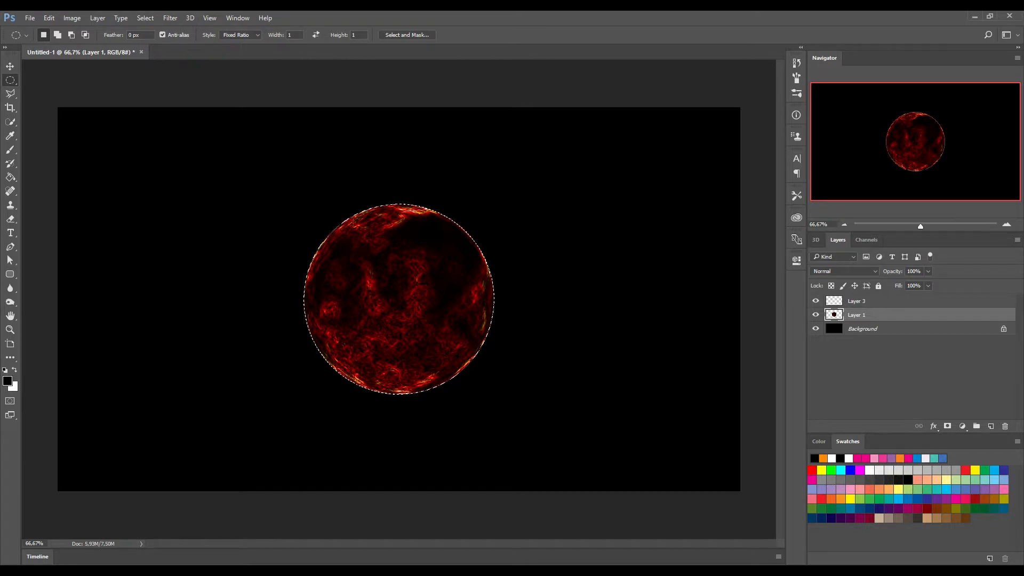
# Render Clouds followed by Difference Clouds in the circular selection on Layer 3.
pyautogui.click(875, 301)
pyautogui.click(145, 18)
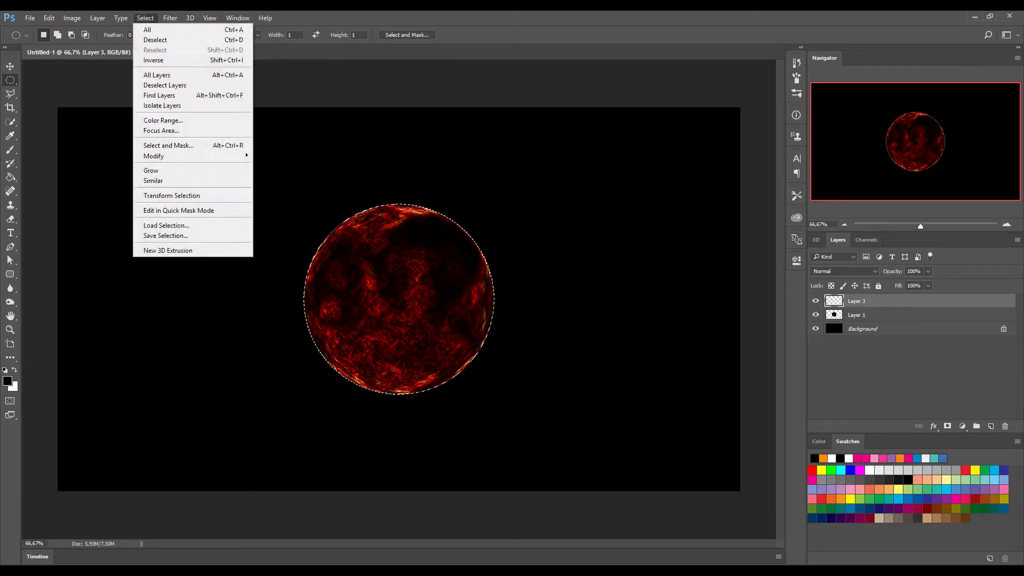
pyautogui.moveTo(170, 18)
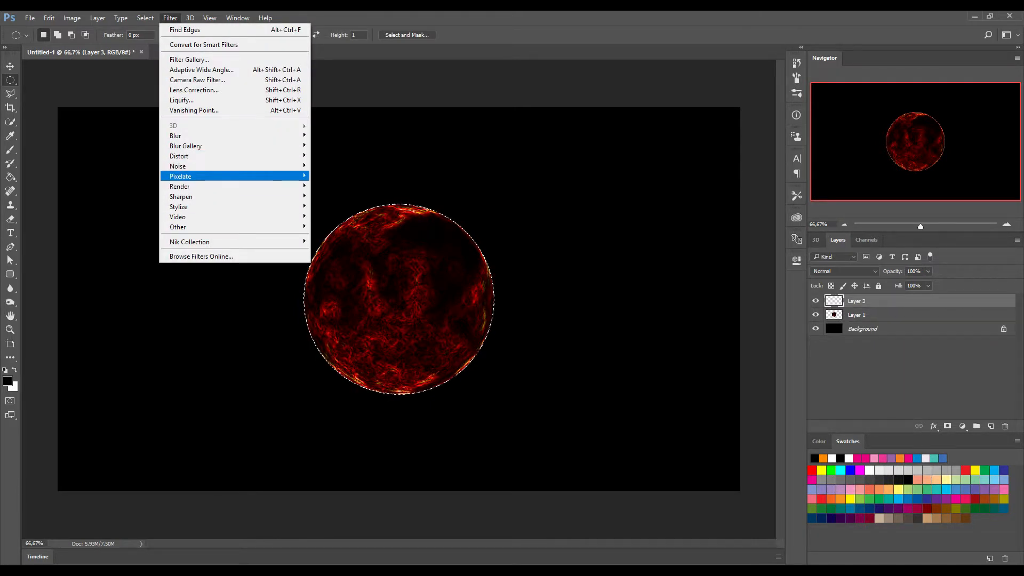
pyautogui.moveTo(213, 186)
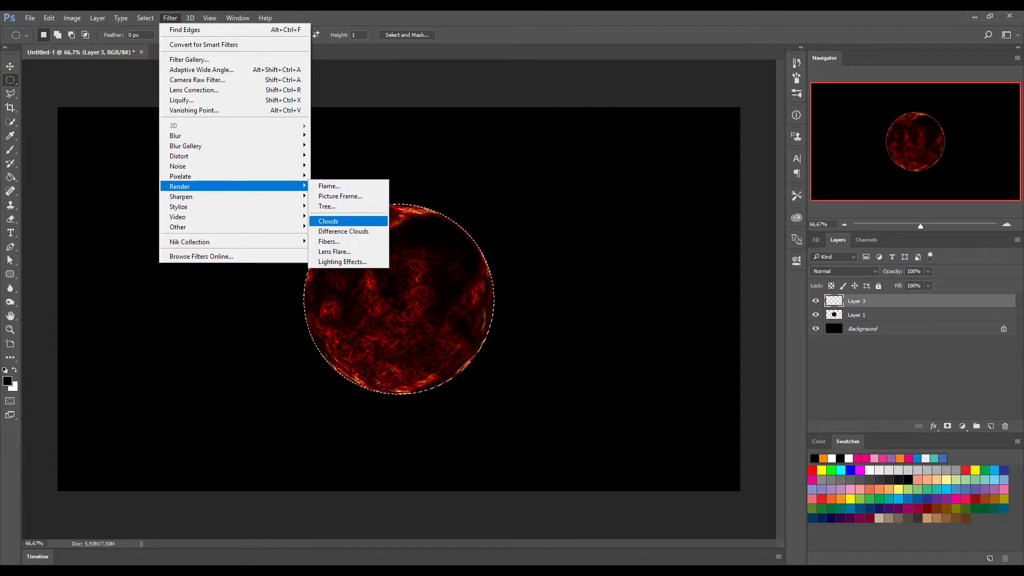
pyautogui.click(328, 221)
pyautogui.click(170, 19)
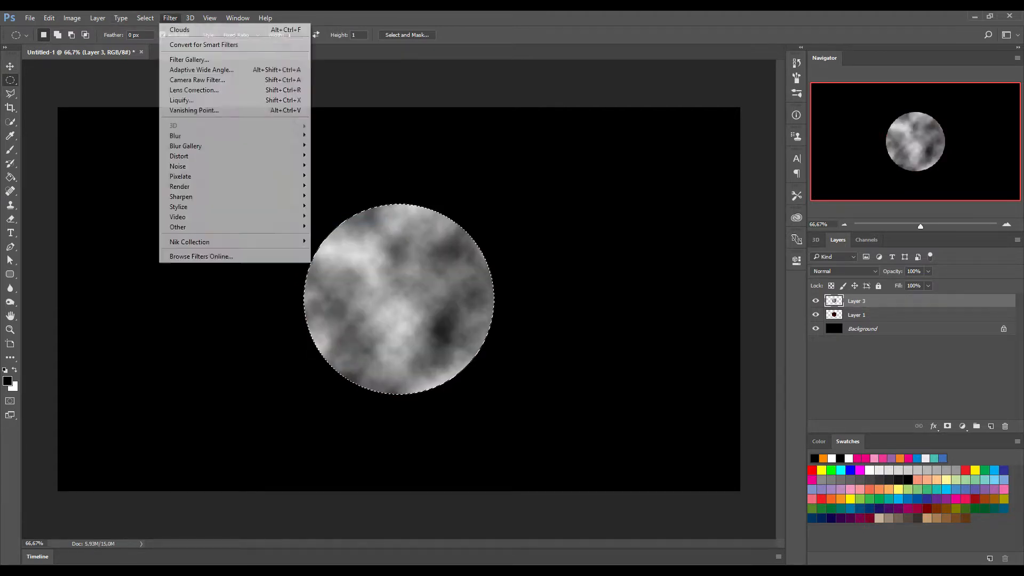
pyautogui.moveTo(213, 186)
pyautogui.click(343, 230)
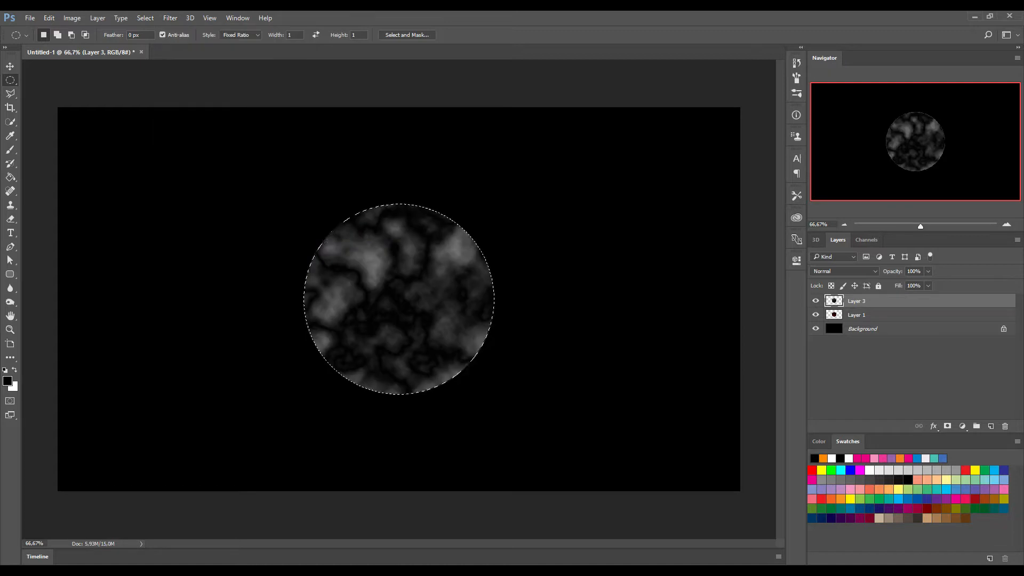
# Invert the cloud texture on Layer 3 and strongly darken its midtones with Levels.
pyautogui.click(72, 18)
pyautogui.moveTo(91, 44)
pyautogui.click(213, 167)
pyautogui.click(72, 18)
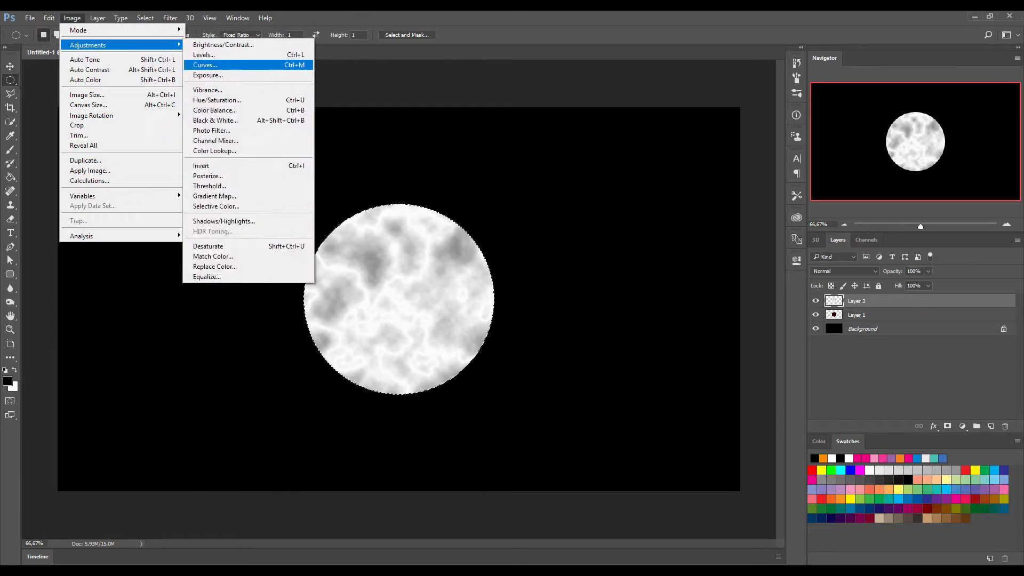
pyautogui.click(213, 55)
pyautogui.moveTo(561, 270); pyautogui.dragTo(614, 270)
pyautogui.click(669, 170)
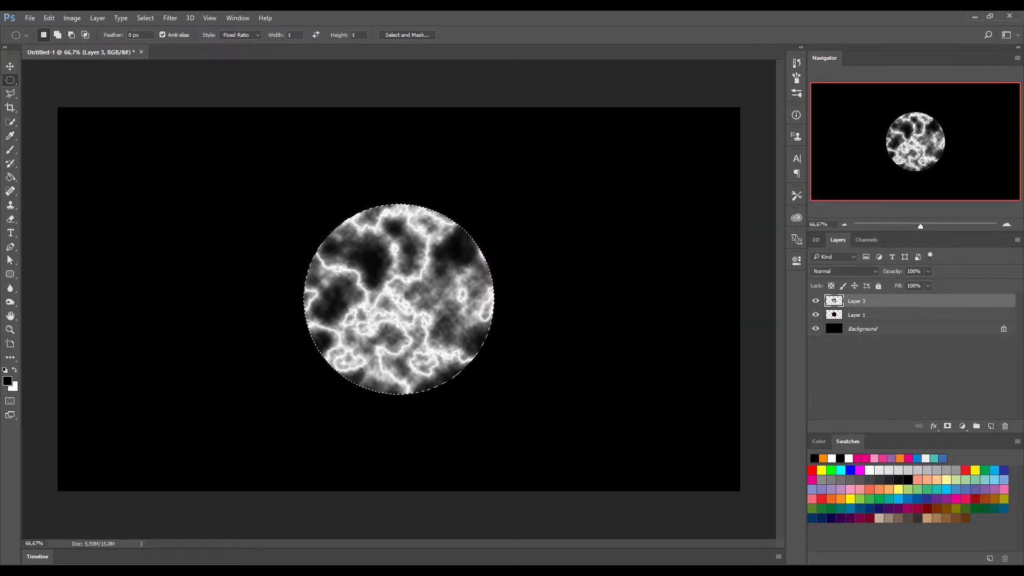
# Apply the Spherize filter to the cloud texture on Layer 3.
pyautogui.click(170, 18)
pyautogui.moveTo(184, 157)
pyautogui.click(334, 206)
pyautogui.click(587, 152)
# Apply Find Edges to the spherized cloud texture on Layer 3 and invert it.
pyautogui.click(190, 18)
pyautogui.moveTo(170, 18)
pyautogui.moveTo(184, 207)
pyautogui.click(333, 236)
pyautogui.click(72, 18)
pyautogui.moveTo(91, 45)
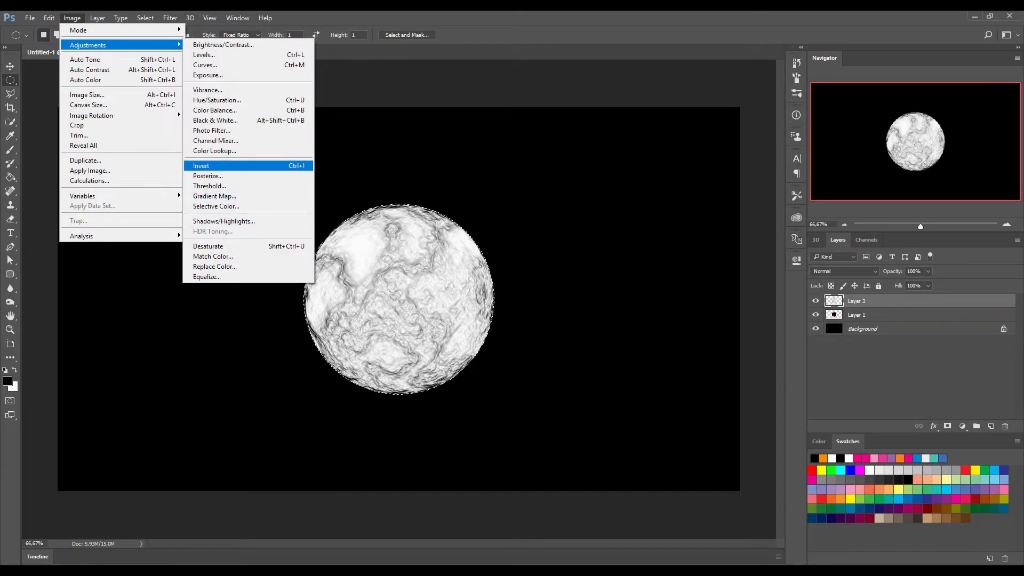
pyautogui.click(201, 165)
# Colorize the Layer 3 texture orange with Hue/Saturation, using hue 40 and saturation 100.
pyautogui.click(72, 18)
pyautogui.click(217, 100)
pyautogui.click(590, 266)
pyautogui.moveTo(462, 235); pyautogui.dragTo(540, 236)
pyautogui.moveTo(436, 211); pyautogui.dragTo(446, 211)
pyautogui.click(605, 160)
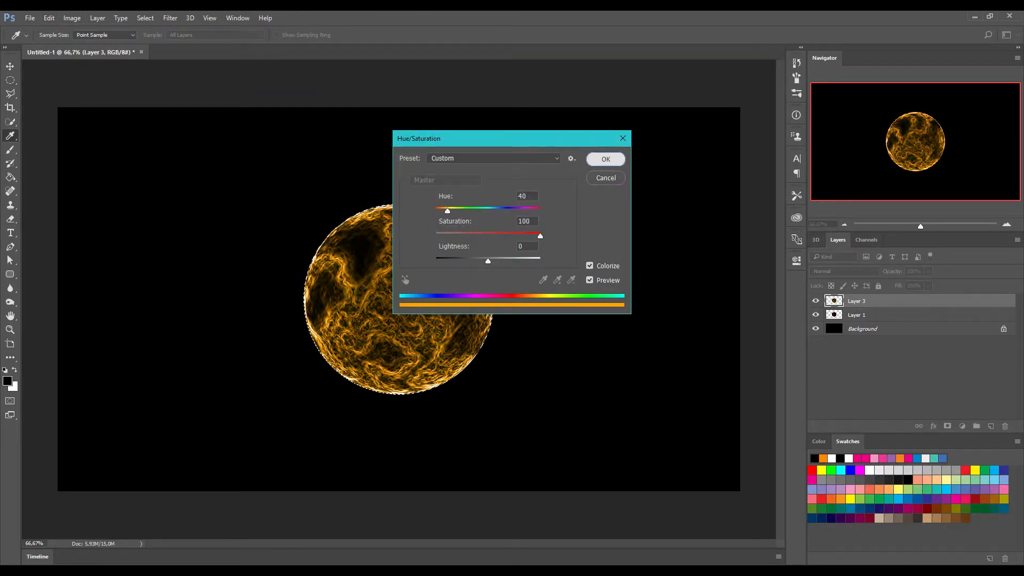
# Add a new Layer 4 and render Clouds followed by Difference Clouds in the circular selection.
pyautogui.click(990, 426)
pyautogui.click(170, 18)
pyautogui.moveTo(213, 187)
pyautogui.click(328, 222)
pyautogui.click(170, 18)
pyautogui.click(344, 231)
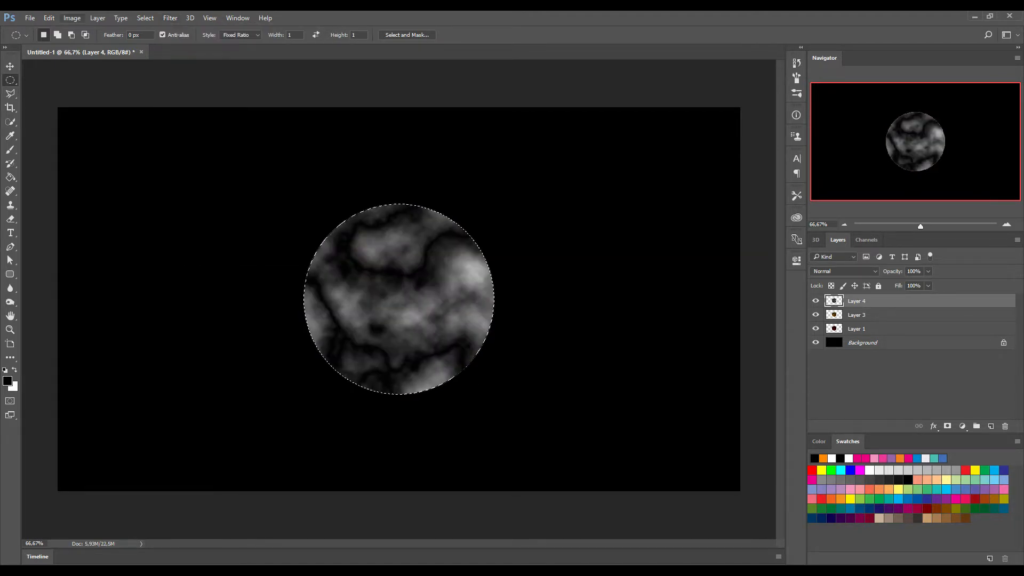
# Invert the cloud texture on Layer 4 and strongly darken its midtones with Levels.
pyautogui.click(72, 18)
pyautogui.moveTo(88, 45)
pyautogui.click(201, 165)
pyautogui.click(72, 18)
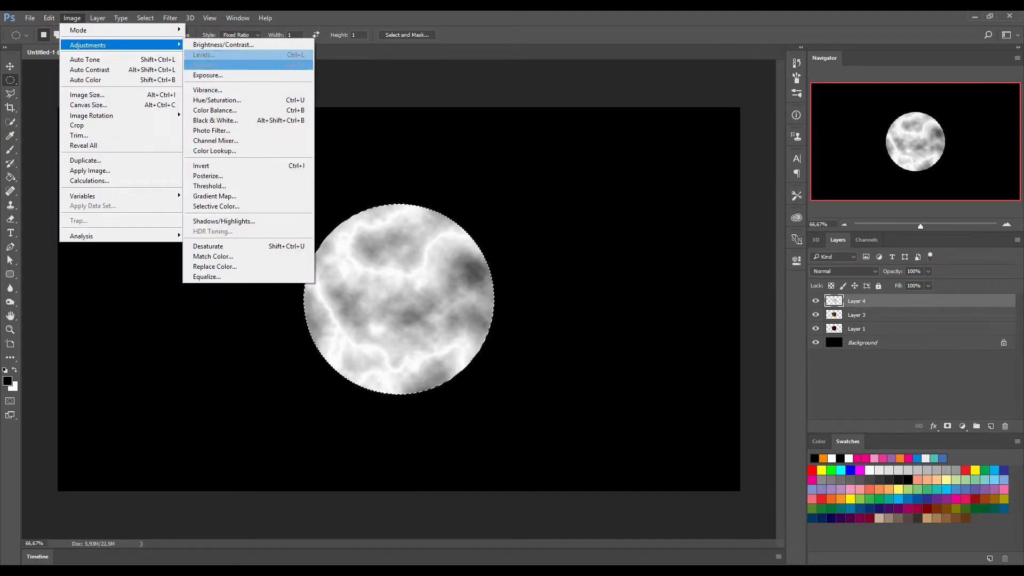
pyautogui.click(203, 54)
pyautogui.moveTo(561, 269); pyautogui.dragTo(615, 268)
pyautogui.click(669, 169)
# Apply the Spherize filter to the cloud texture on Layer 4.
pyautogui.click(170, 17)
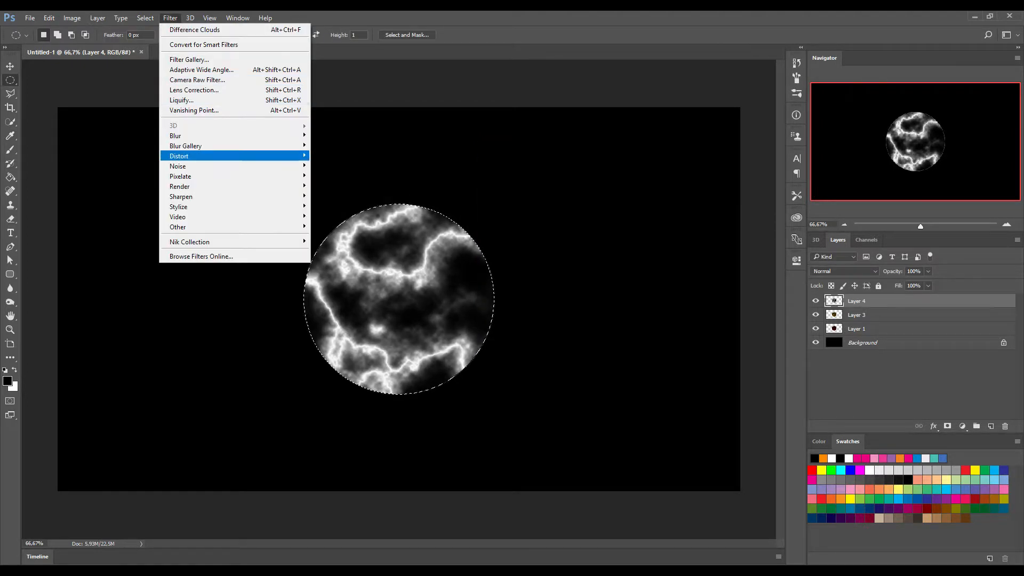
pyautogui.moveTo(179, 156)
pyautogui.click(336, 206)
pyautogui.click(586, 150)
# Apply Find Edges to the spherized texture on Layer 4 and invert it.
pyautogui.click(170, 18)
pyautogui.moveTo(178, 206)
pyautogui.click(333, 237)
pyautogui.click(72, 17)
pyautogui.moveTo(87, 45)
pyautogui.click(200, 166)
# Colorize the Layer 4 texture red with Hue/Saturation at full saturation.
pyautogui.click(72, 17)
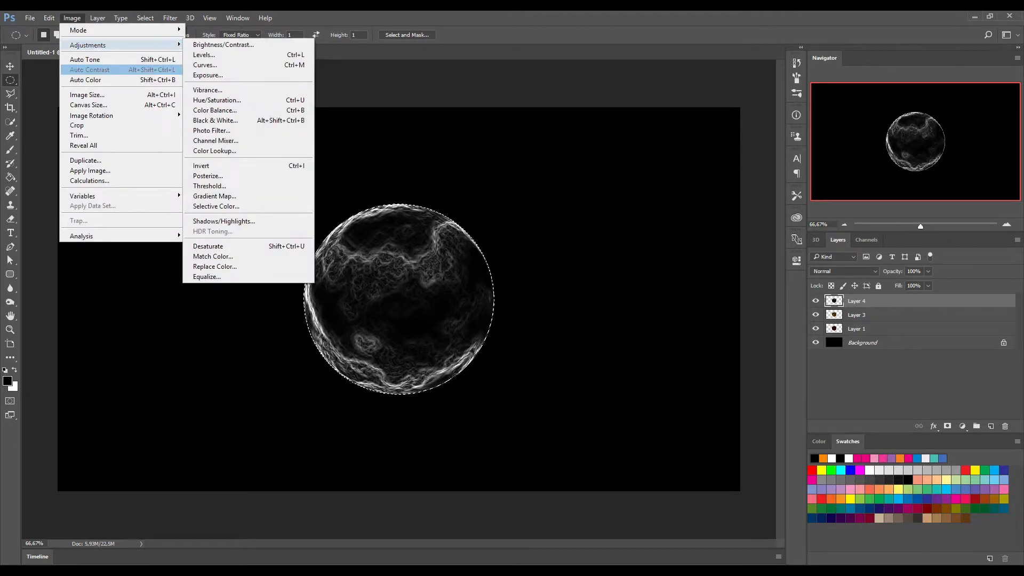
pyautogui.click(209, 100)
pyautogui.click(589, 265)
pyautogui.moveTo(462, 235); pyautogui.dragTo(540, 235)
pyautogui.click(605, 159)
# Hide Layer 1 and set Layer 4's blending mode to Overlay after trying Multiply and Color Burn.
pyautogui.click(844, 271)
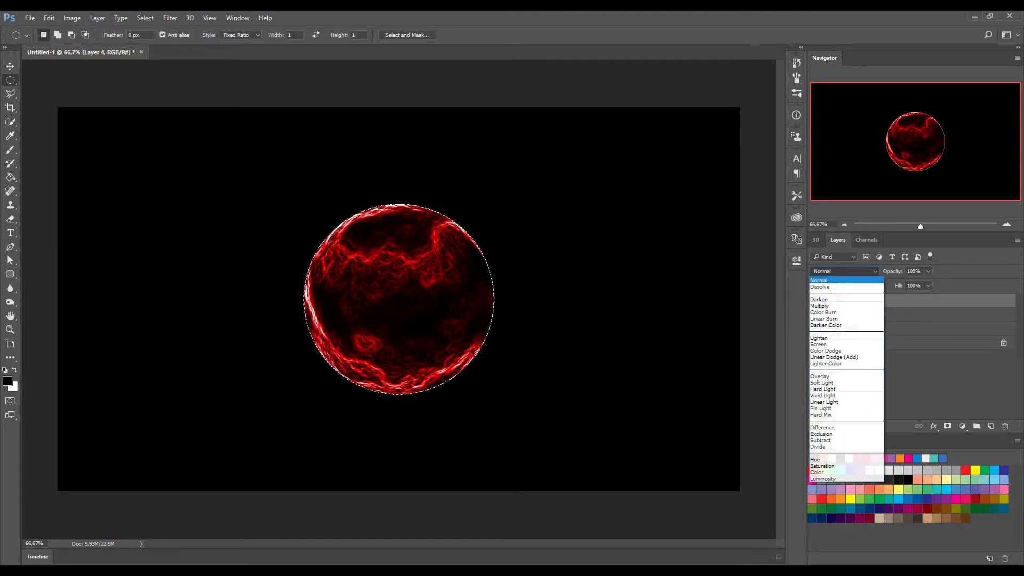
pyautogui.click(821, 306)
pyautogui.click(844, 271)
pyautogui.click(823, 312)
pyautogui.click(844, 271)
pyautogui.click(821, 305)
pyautogui.click(844, 271)
pyautogui.click(820, 376)
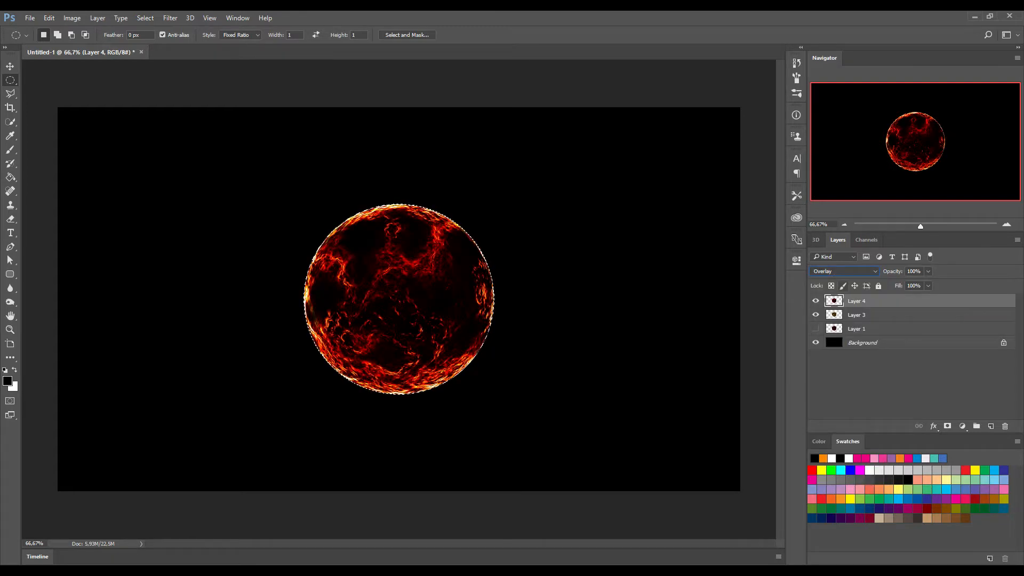
# Merge Layer 4 down into Layer 3 and show Layer 1 again.
pyautogui.click(97, 18)
pyautogui.click(114, 391)
pyautogui.click(816, 315)
# Set the merged Layer 3's blending mode to Screen after trying Multiply and Overlay.
pyautogui.click(844, 271)
pyautogui.click(821, 305)
pyautogui.click(845, 271)
pyautogui.click(820, 376)
pyautogui.click(844, 271)
pyautogui.click(821, 344)
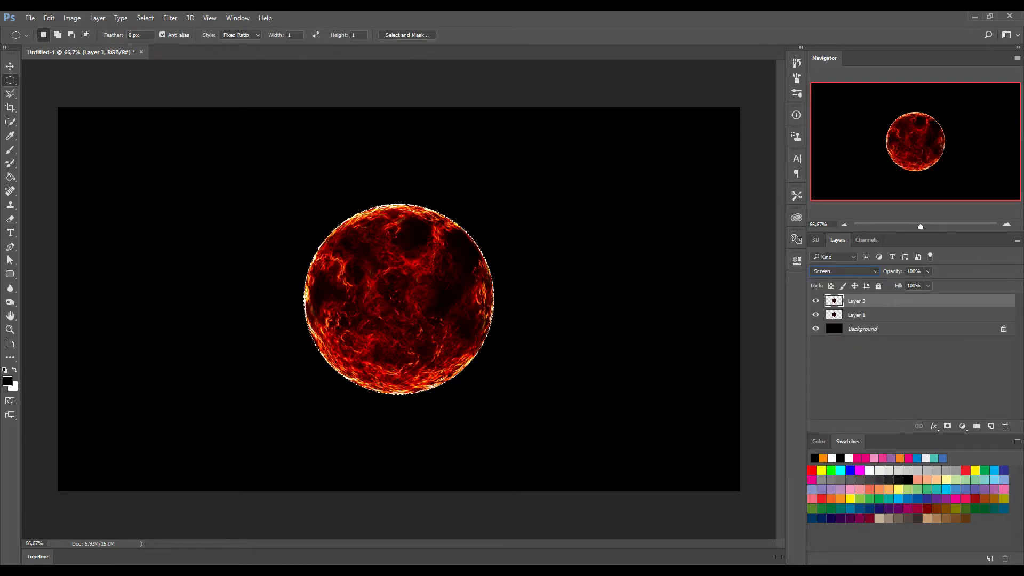
# Merge Layer 3 down into Layer 1 and add a new empty layer above it.
pyautogui.click(98, 18)
pyautogui.click(114, 391)
pyautogui.hotkey('ctrl', 'shift', 'alt', 'n')
# Render Clouds followed by Difference Clouds in the circular selection on Layer 2.
pyautogui.click(170, 18)
pyautogui.moveTo(181, 187)
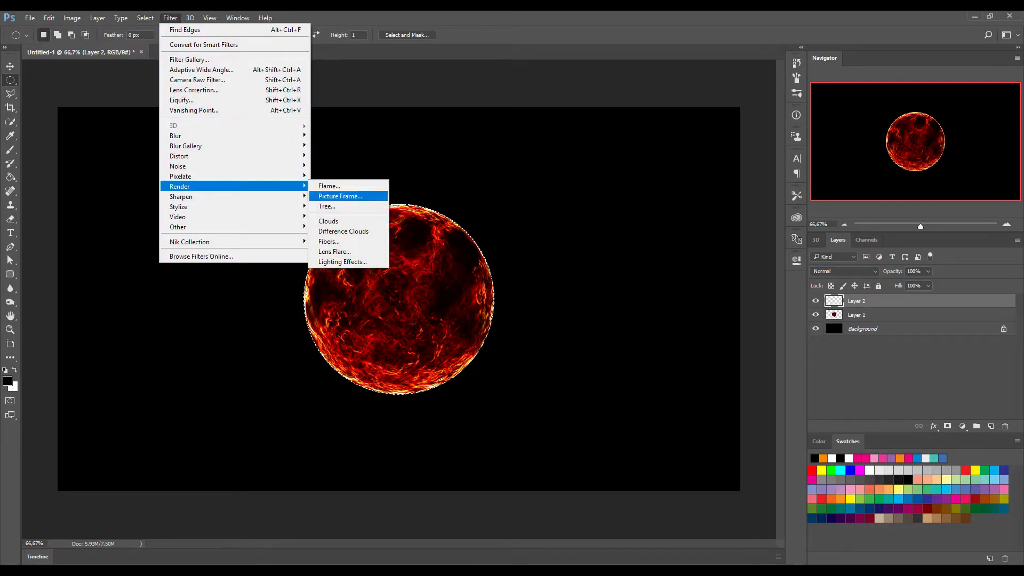
pyautogui.click(341, 231)
pyautogui.click(170, 19)
pyautogui.click(341, 230)
# Invert the cloud texture on Layer 2 and darken its midtones to 0.15 with Levels.
pyautogui.click(72, 19)
pyautogui.moveTo(88, 44)
pyautogui.click(200, 166)
pyautogui.click(72, 18)
pyautogui.click(205, 55)
pyautogui.moveTo(560, 269); pyautogui.dragTo(614, 269)
pyautogui.press('Return')
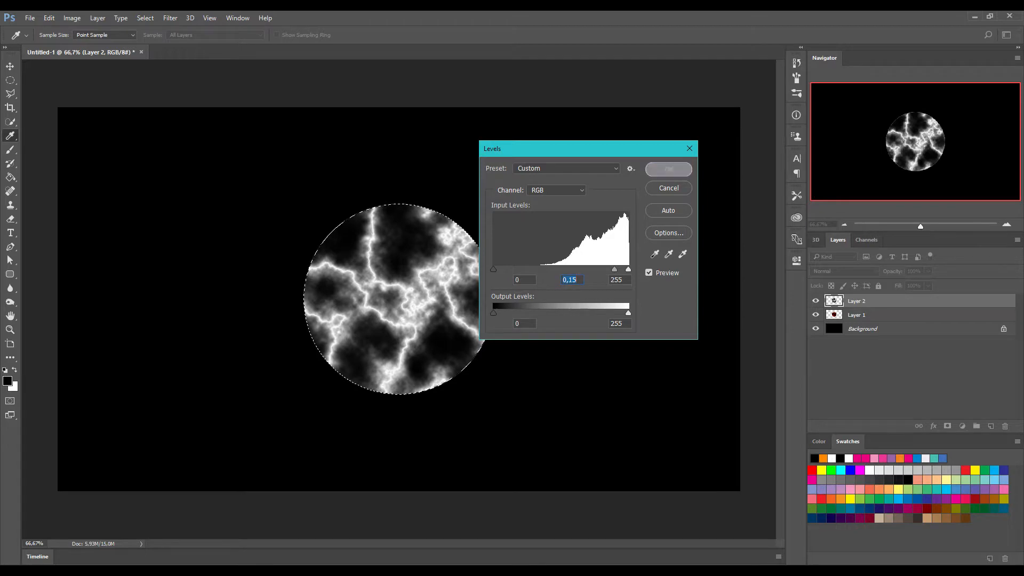
pyautogui.press('m')
# Apply the Spherize filter to the cloud texture on Layer 2.
pyautogui.click(170, 18)
pyautogui.moveTo(181, 156)
pyautogui.click(328, 207)
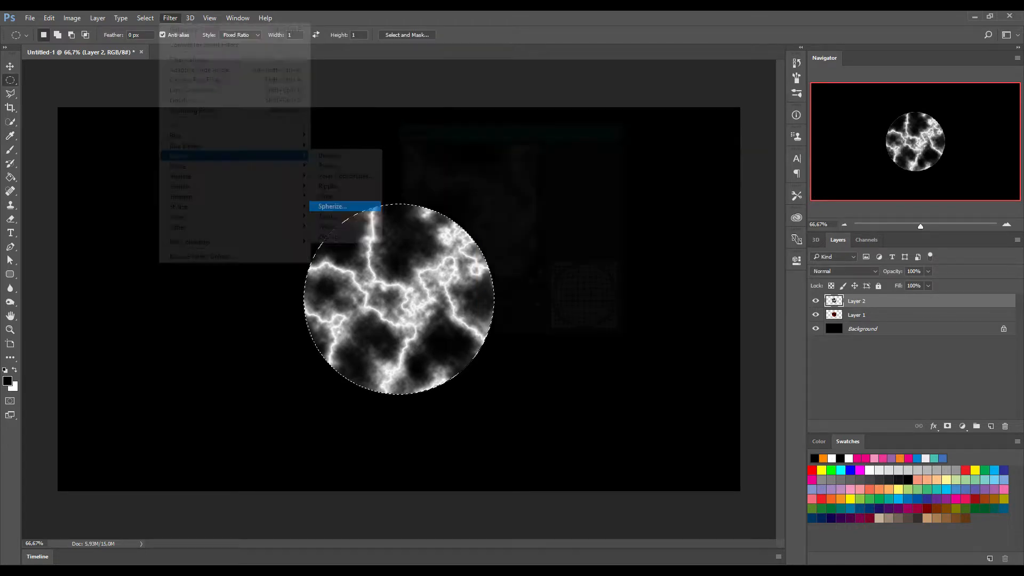
pyautogui.press('Return')
# Apply Find Edges to the spherized texture on Layer 2 and invert it.
pyautogui.click(170, 18)
pyautogui.moveTo(179, 206)
pyautogui.click(334, 237)
pyautogui.click(72, 18)
pyautogui.moveTo(88, 44)
pyautogui.click(219, 151)
# Colorize the Layer 2 texture red with Hue/Saturation at full saturation.
pyautogui.click(72, 19)
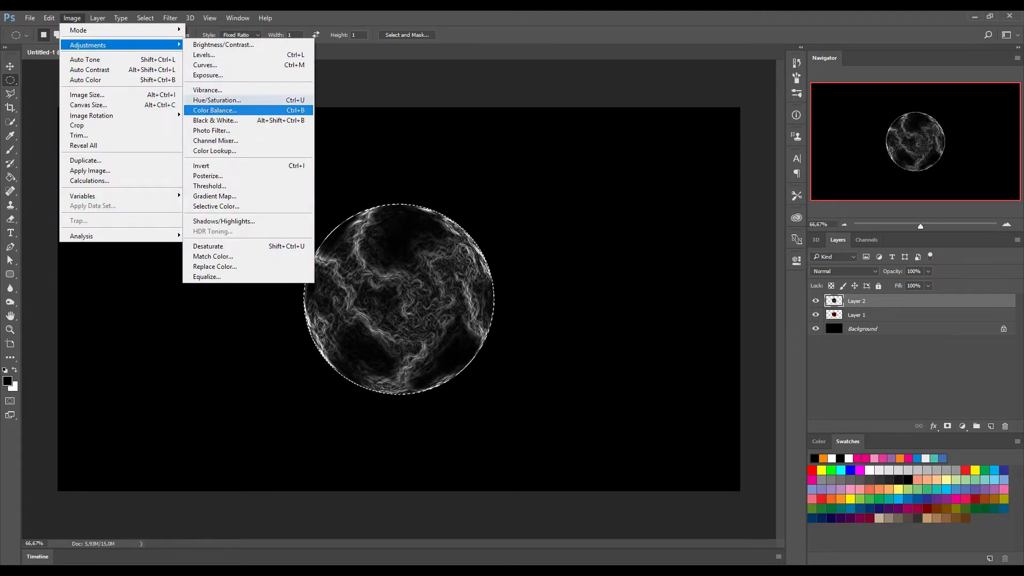
pyautogui.click(218, 100)
pyautogui.click(590, 265)
pyautogui.moveTo(461, 236); pyautogui.dragTo(540, 236)
pyautogui.press('Return')
pyautogui.press('m')
# Add a new Layer 3 and render Clouds followed by Difference Clouds in the circular selection.
pyautogui.click(990, 426)
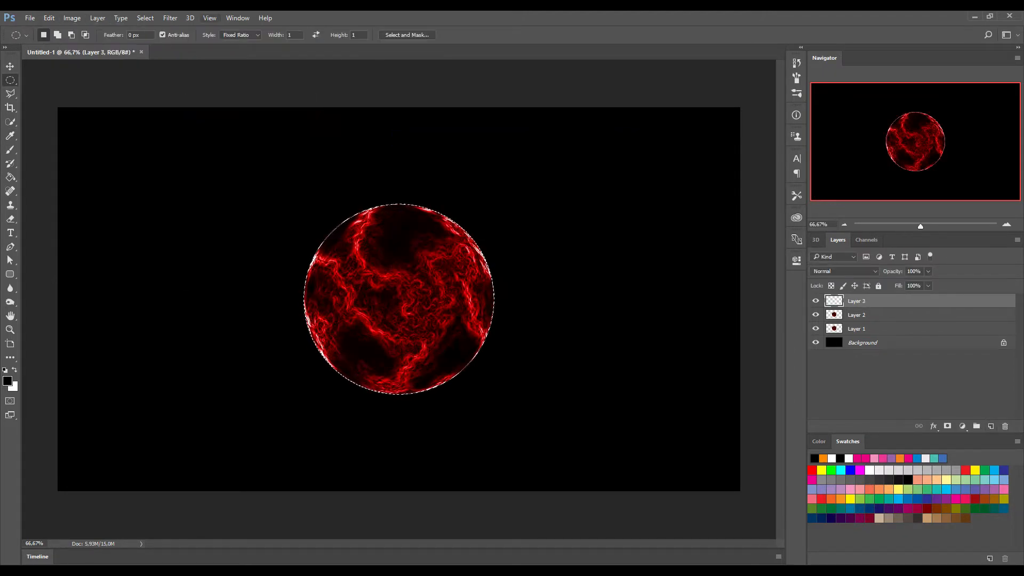
pyautogui.click(170, 18)
pyautogui.moveTo(235, 186)
pyautogui.click(333, 217)
pyautogui.click(170, 18)
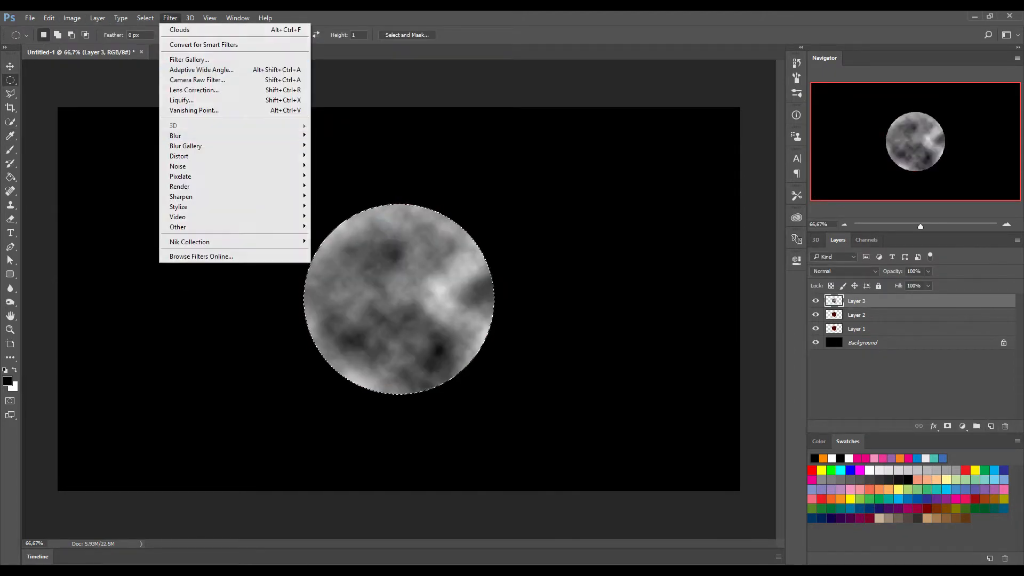
pyautogui.click(341, 226)
# Invert the cloud texture on Layer 3 and darken its midtones to 0.16 with Levels.
pyautogui.click(72, 19)
pyautogui.moveTo(88, 44)
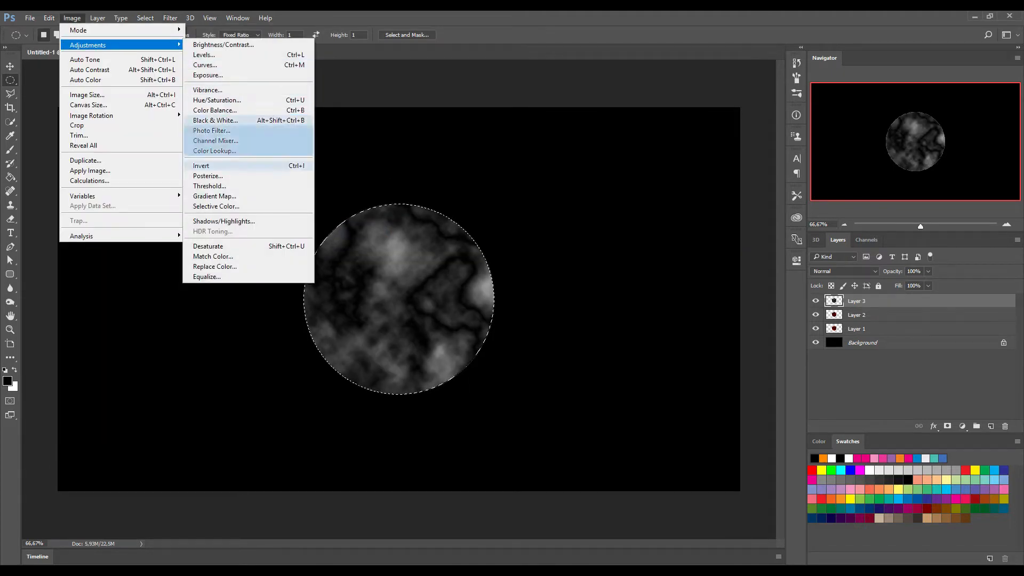
pyautogui.click(234, 164)
pyautogui.click(72, 18)
pyautogui.click(224, 55)
pyautogui.moveTo(561, 270); pyautogui.dragTo(613, 270)
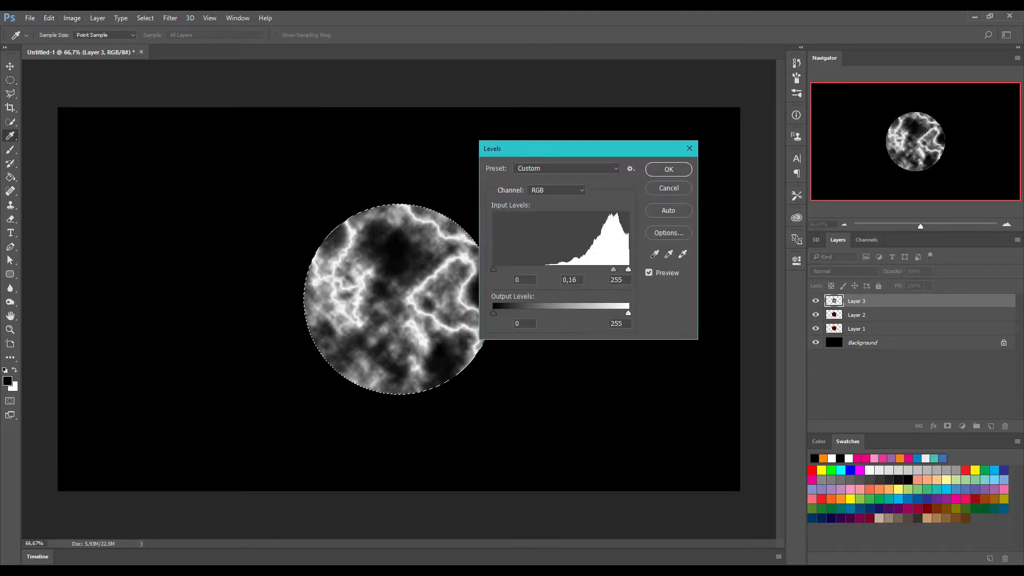
pyautogui.click(668, 169)
# Apply the Spherize filter to the darkened cloud texture on Layer 3.
pyautogui.click(170, 18)
pyautogui.moveTo(235, 156)
pyautogui.click(333, 206)
pyautogui.click(588, 151)
# Apply Find Edges to the spherized texture on Layer 3 and invert the result.
pyautogui.click(170, 18)
pyautogui.moveTo(234, 206)
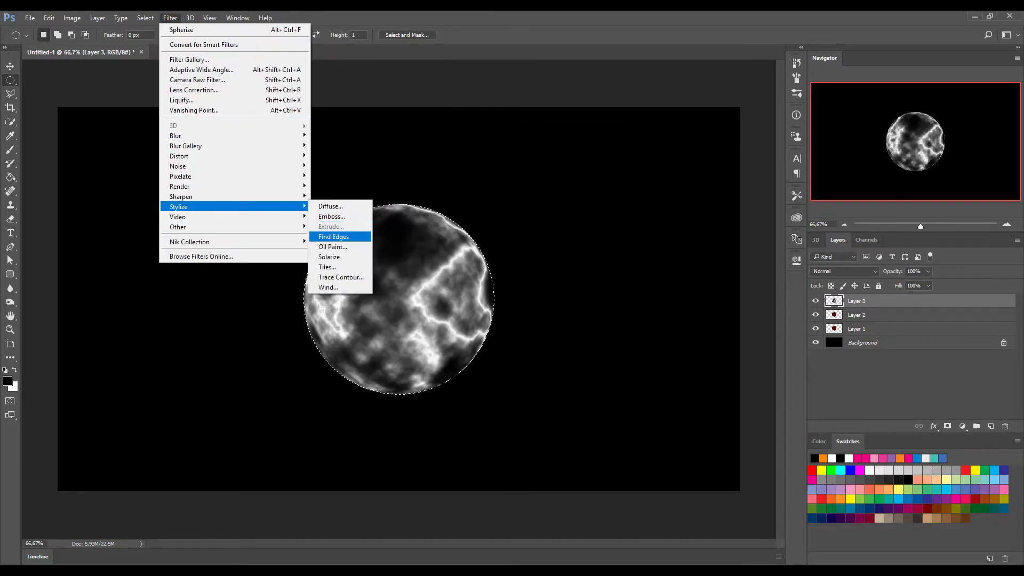
pyautogui.click(336, 237)
pyautogui.click(72, 18)
pyautogui.moveTo(90, 44)
pyautogui.click(213, 165)
# Colorize the Layer 3 texture with Hue/Saturation, using saturation 100 and an orange-yellow hue.
pyautogui.click(72, 18)
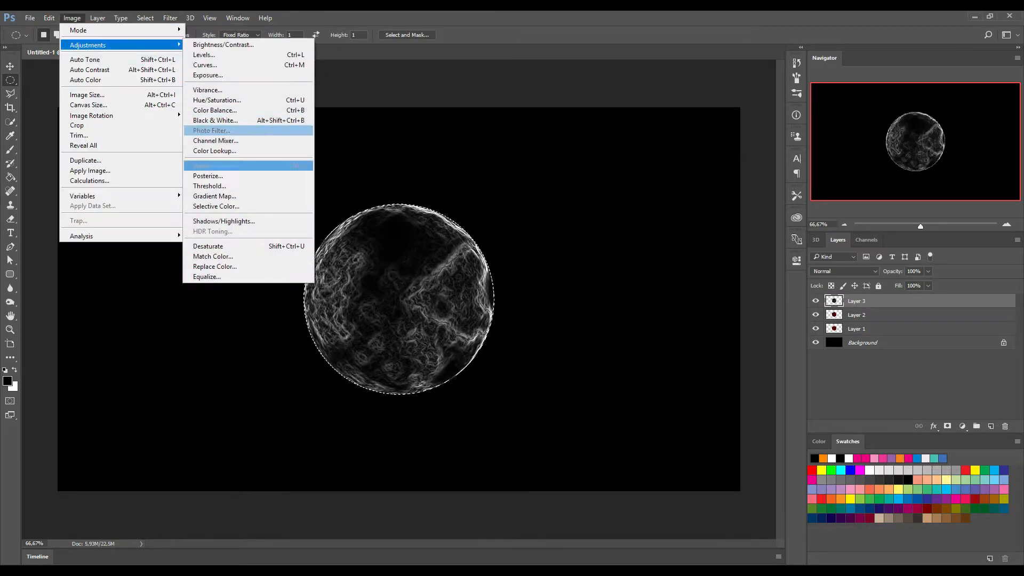
pyautogui.click(214, 124)
pyautogui.click(589, 265)
pyautogui.moveTo(462, 236); pyautogui.dragTo(541, 236)
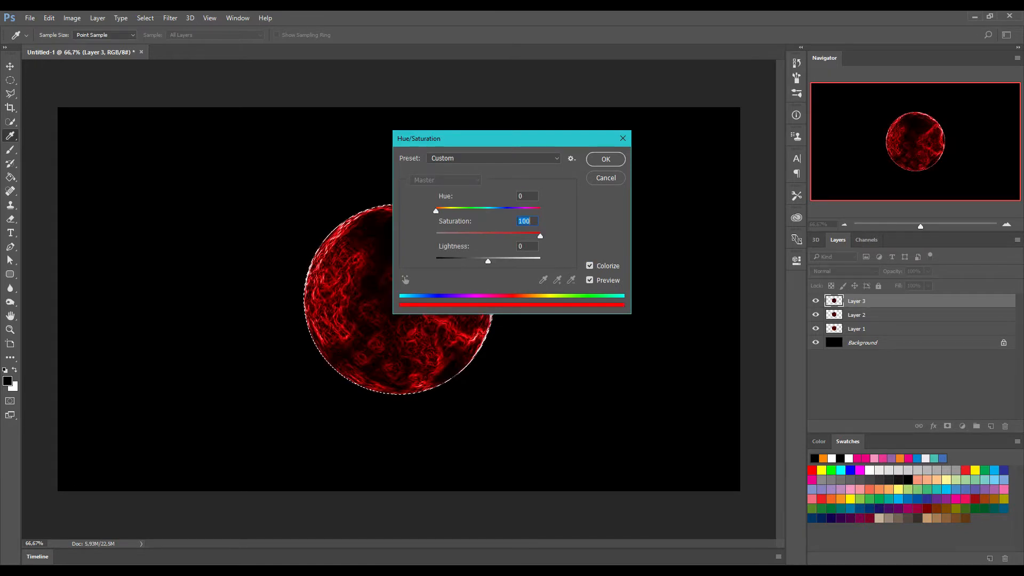
pyautogui.moveTo(437, 211); pyautogui.dragTo(449, 211)
pyautogui.click(606, 159)
# Hide Layer 1 and compare blending modes on Layer 3, including Multiply, Linear Burn and Screen, settling on Overlay.
pyautogui.click(816, 329)
pyautogui.click(845, 271)
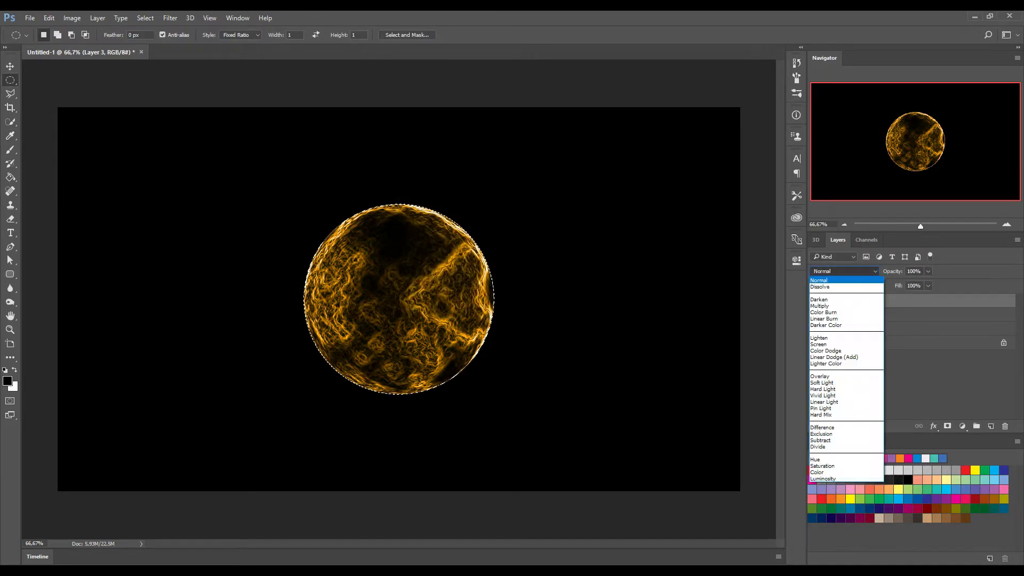
pyautogui.click(824, 305)
pyautogui.click(844, 272)
pyautogui.click(824, 318)
pyautogui.click(844, 271)
pyautogui.click(819, 338)
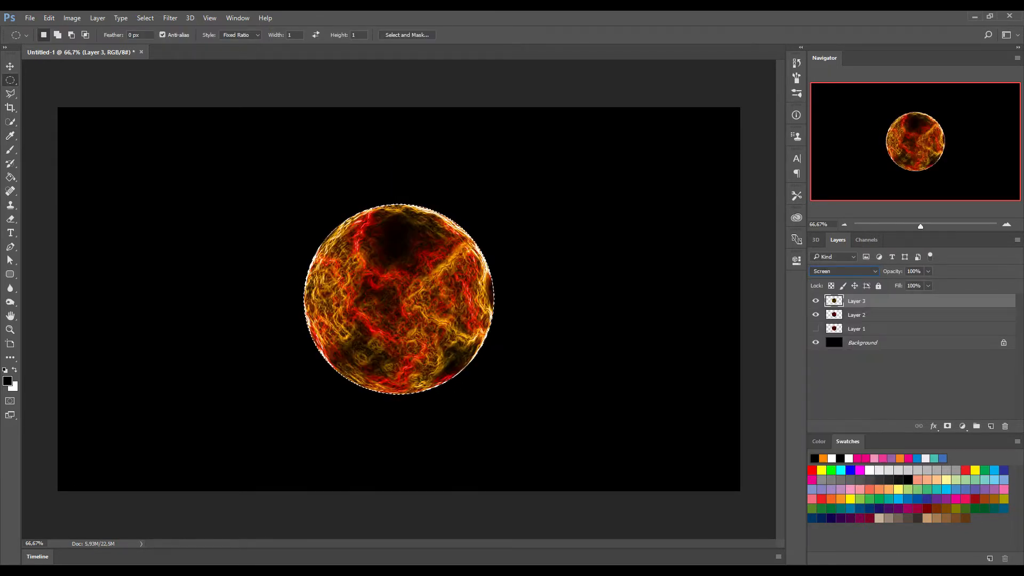
pyautogui.click(844, 271)
pyautogui.click(819, 338)
pyautogui.click(845, 271)
pyautogui.click(819, 376)
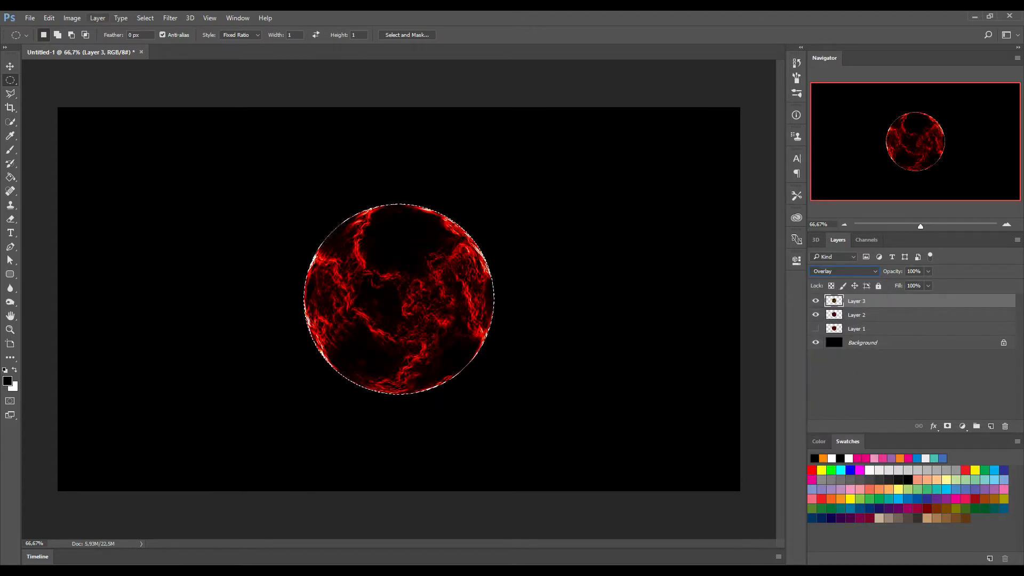
# Merge Layer 3 down into Layer 2 and show Layer 1 again.
pyautogui.click(97, 18)
pyautogui.click(117, 392)
pyautogui.click(816, 315)
# Compare Multiply, Linear Burn, Overlay, Soft Light and Hard Light on Layer 2, and set its blending mode to Screen.
pyautogui.click(844, 272)
pyautogui.click(824, 306)
pyautogui.click(844, 272)
pyautogui.click(824, 319)
pyautogui.click(844, 271)
pyautogui.click(820, 377)
pyautogui.click(844, 272)
pyautogui.click(822, 383)
pyautogui.click(845, 272)
pyautogui.click(820, 389)
pyautogui.click(844, 271)
pyautogui.click(818, 344)
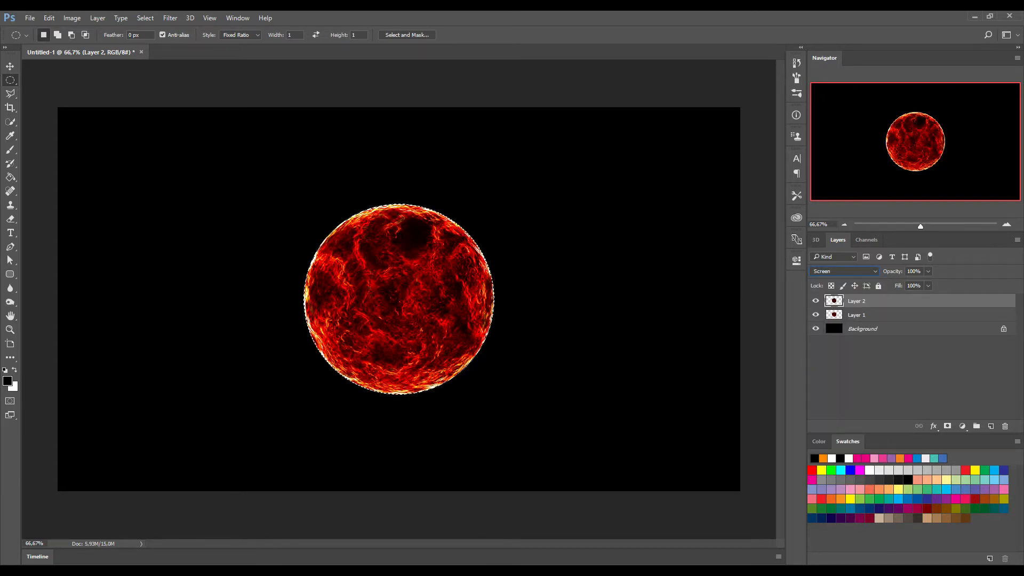
# Remove the circular selection and rotate Layer 2 by about -43.6° around its centre.
pyautogui.click(145, 19)
pyautogui.click(154, 42)
pyautogui.click(10, 66)
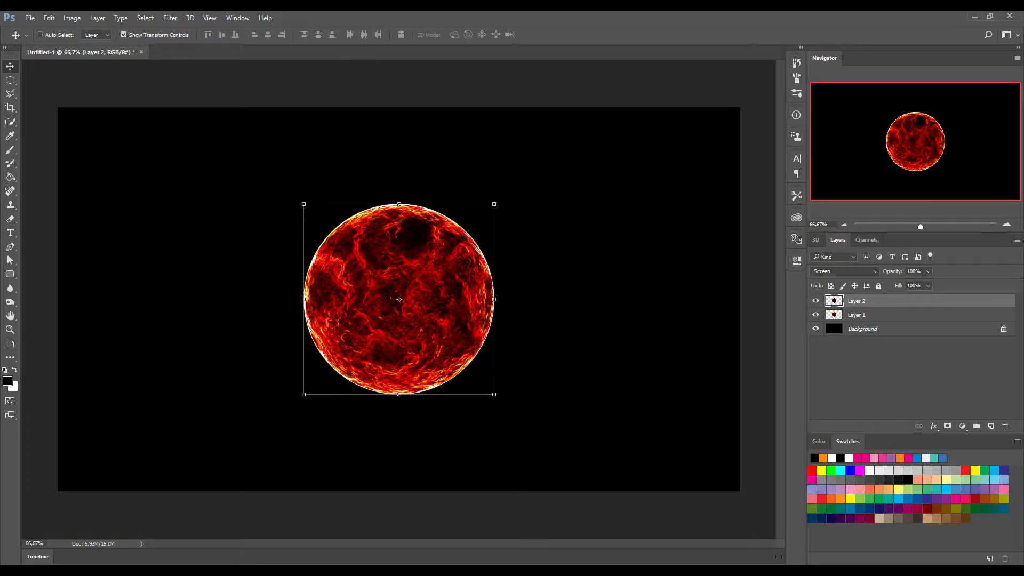
pyautogui.hotkey('ctrl', 't')
pyautogui.moveTo(322, 188); pyautogui.dragTo(161, 288)
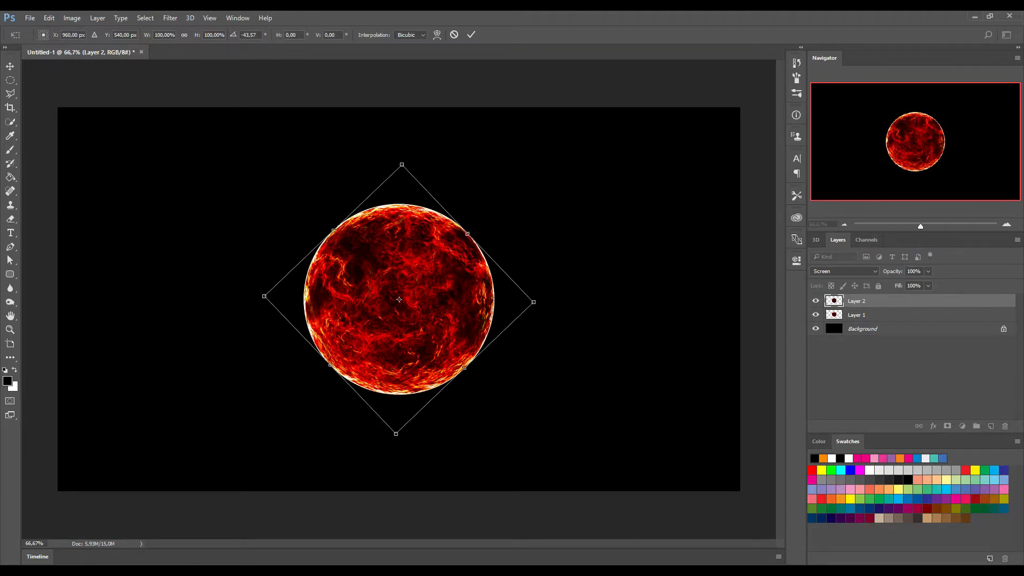
pyautogui.press('Return')
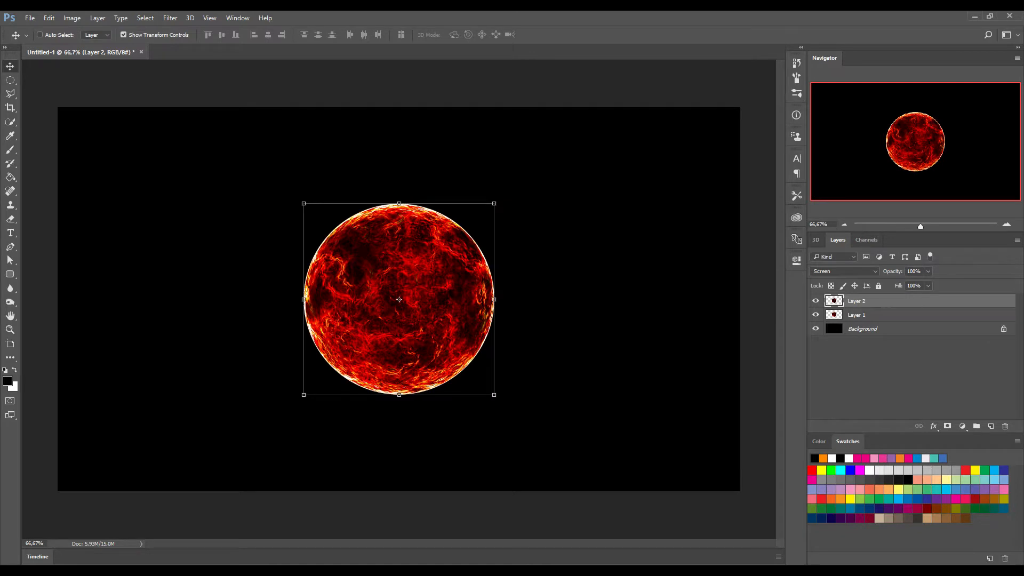
# Merge the rotated Layer 2 down into Layer 1.
pyautogui.click(911, 374)
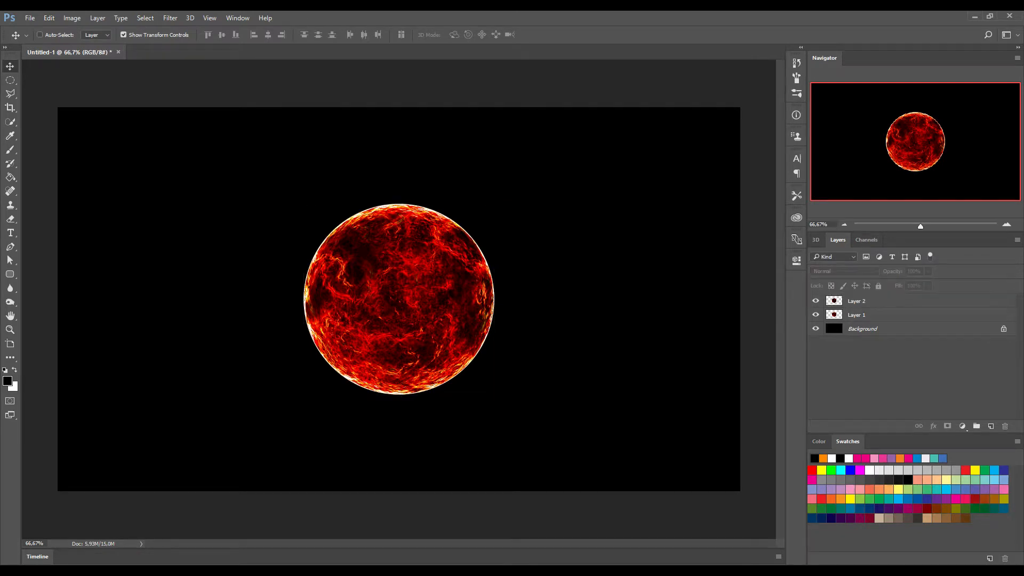
pyautogui.click(901, 301)
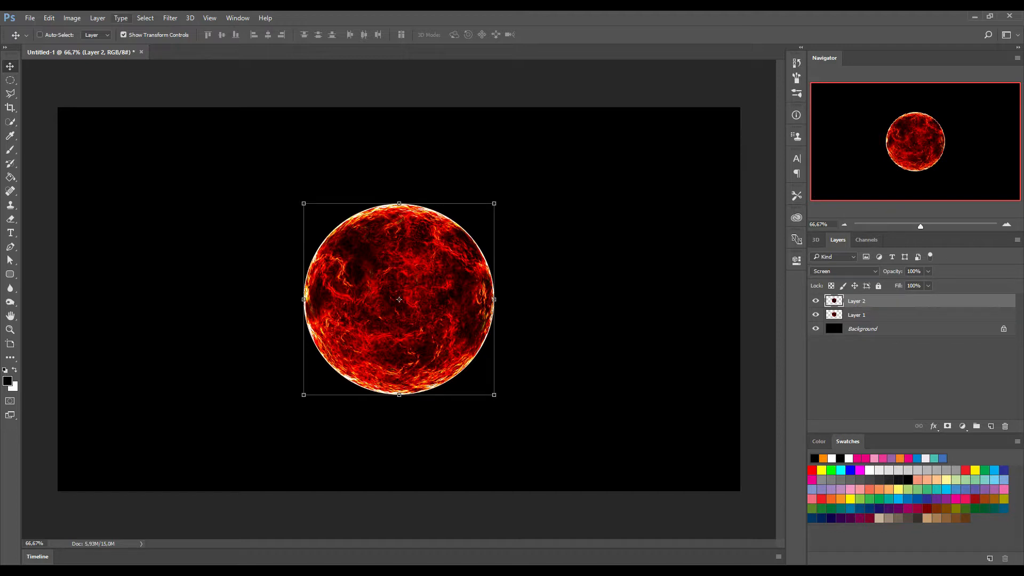
pyautogui.click(97, 17)
pyautogui.click(114, 391)
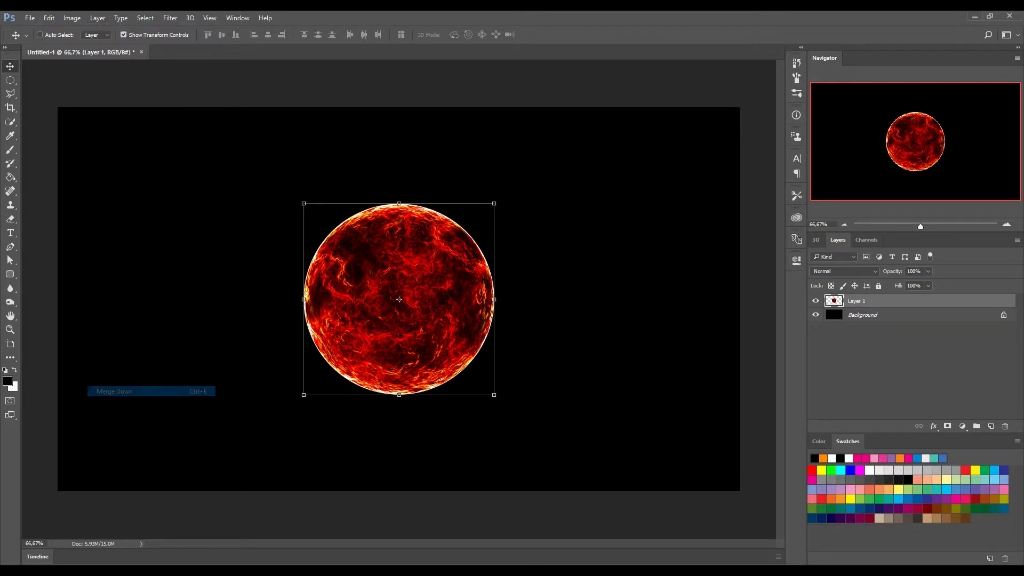
# Rotate the merged Layer 1 by about -114.4° around its centre.
pyautogui.moveTo(286, 186); pyautogui.dragTo(338, 451)
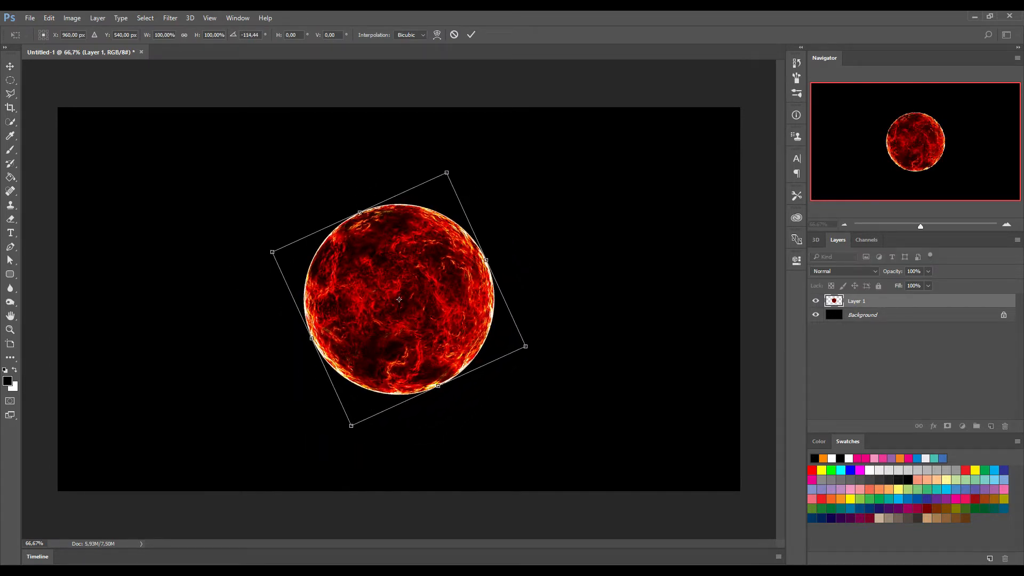
pyautogui.press('Return')
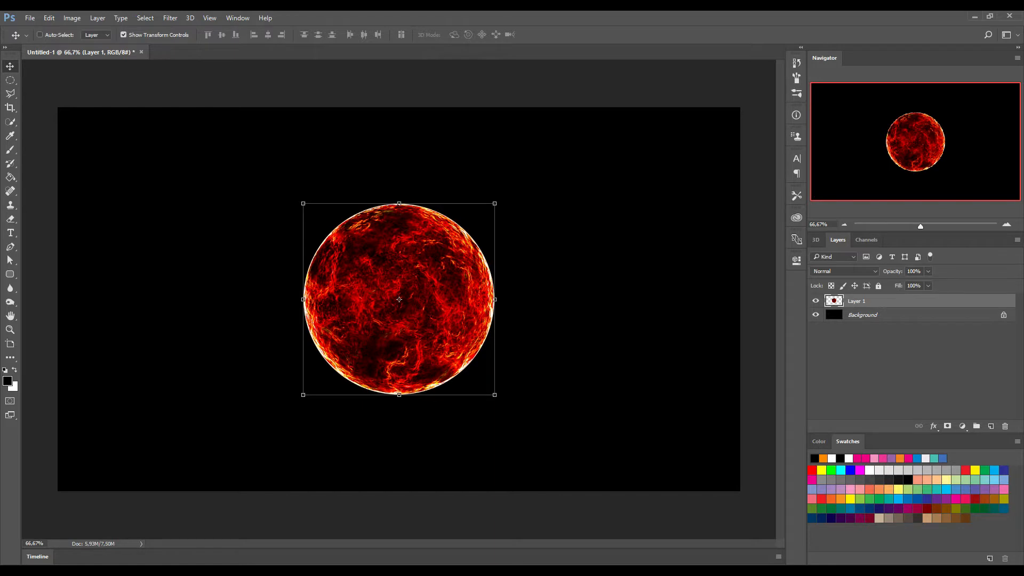
# Add a yellow Outer Glow to Layer 1 with a size of 125 px and raise its opacity to about 25%.
pyautogui.click(933, 426)
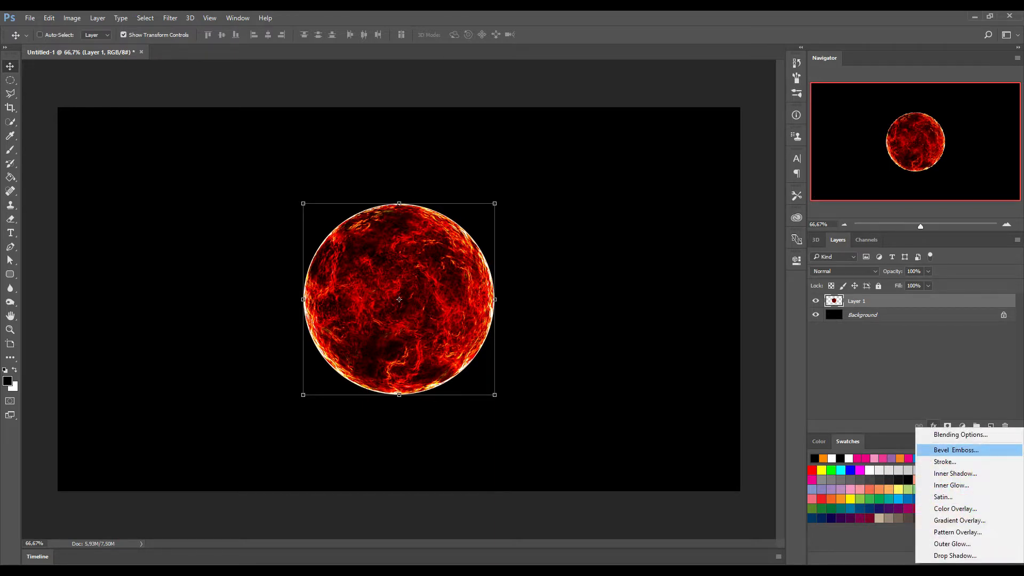
pyautogui.click(960, 434)
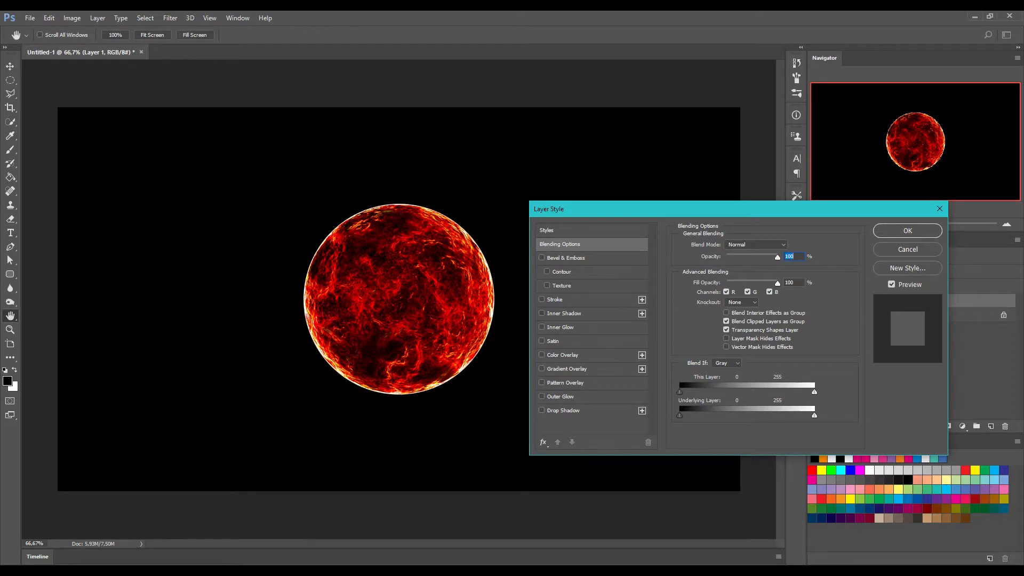
pyautogui.click(560, 397)
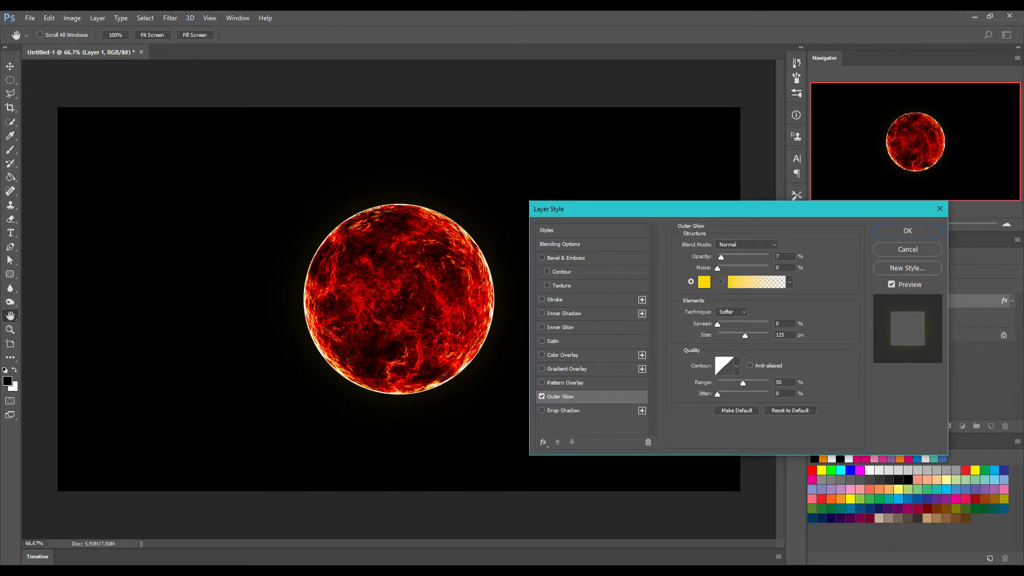
pyautogui.moveTo(720, 258); pyautogui.dragTo(730, 258)
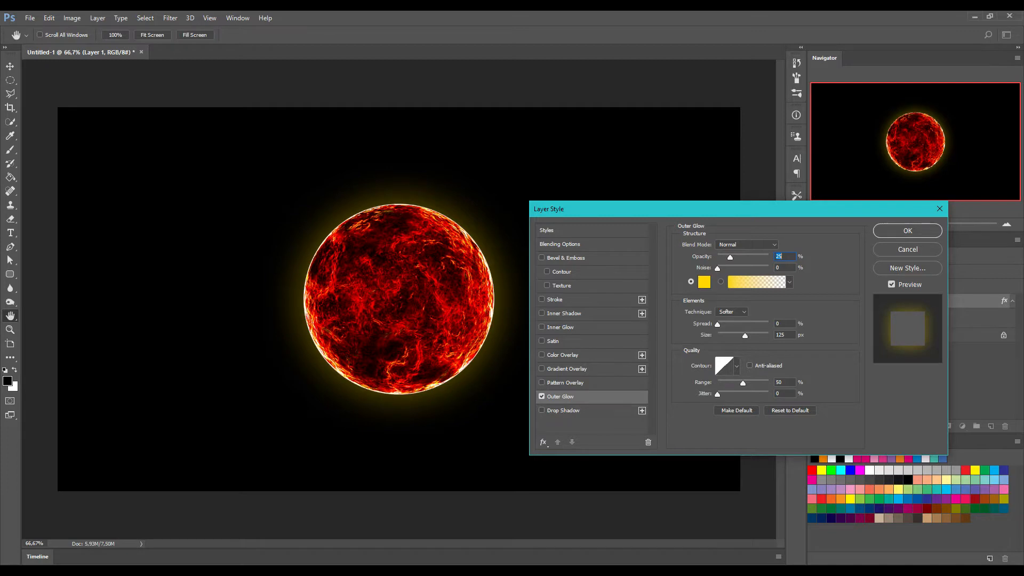
pyautogui.moveTo(727, 258); pyautogui.dragTo(728, 257)
# Enable a yellow Inner Glow on Layer 1, set its blend mode to Normal and its opacity to 45%.
pyautogui.click(560, 328)
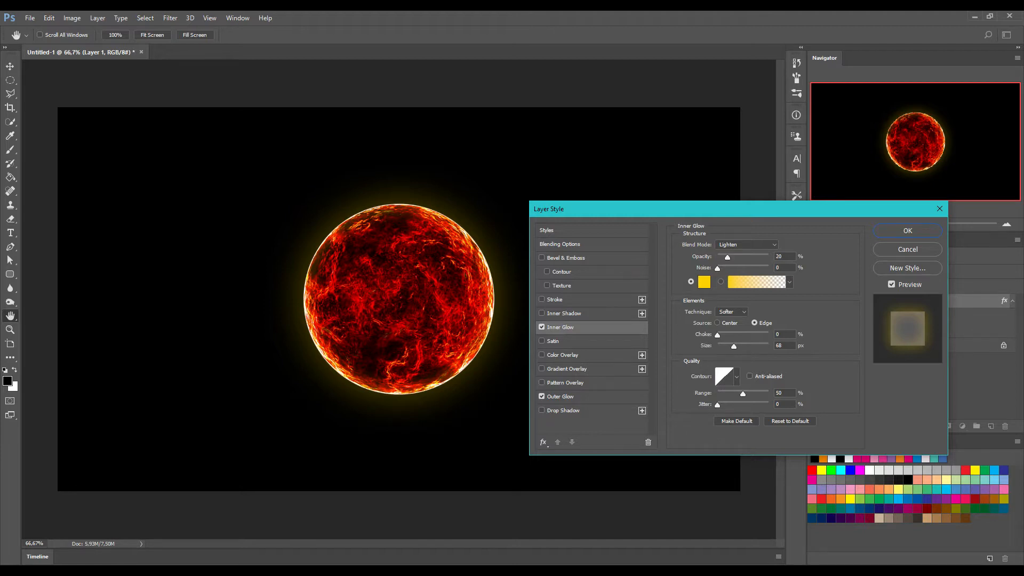
pyautogui.click(746, 244)
pyautogui.click(728, 252)
pyautogui.moveTo(727, 258); pyautogui.dragTo(742, 259)
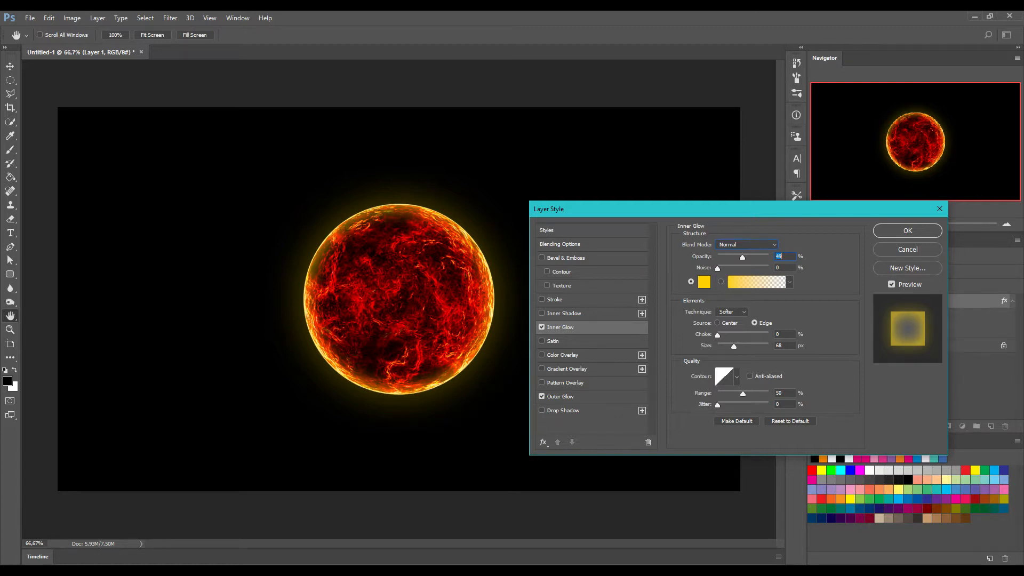
pyautogui.press('Down')
pyautogui.press('Down')
pyautogui.press('Down')
pyautogui.press('Down')
pyautogui.press('Down')
pyautogui.press('Down')
pyautogui.press('Down')
# Set the Inner Glow size to 125 px and apply the layer style.
pyautogui.moveTo(733, 347); pyautogui.dragTo(740, 347)
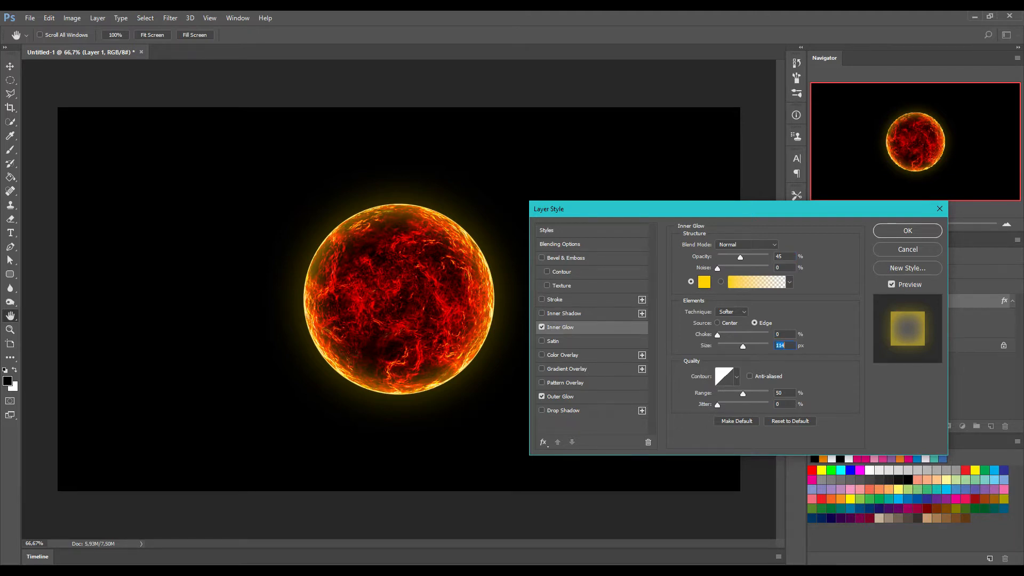
pyautogui.hotkey('shift', 'Up')
pyautogui.hotkey('shift', 'Up')
pyautogui.hotkey('shift', 'Up')
pyautogui.hotkey('shift', 'Up')
pyautogui.hotkey('shift', 'Up')
pyautogui.hotkey('shift', 'Up')
pyautogui.hotkey('shift', 'Up')
pyautogui.hotkey('shift', 'Up')
pyautogui.hotkey('shift', 'Up')
pyautogui.hotkey('shift', 'Down')
pyautogui.press('Down')
pyautogui.press('Down')
pyautogui.press('Down')
pyautogui.press('Down')
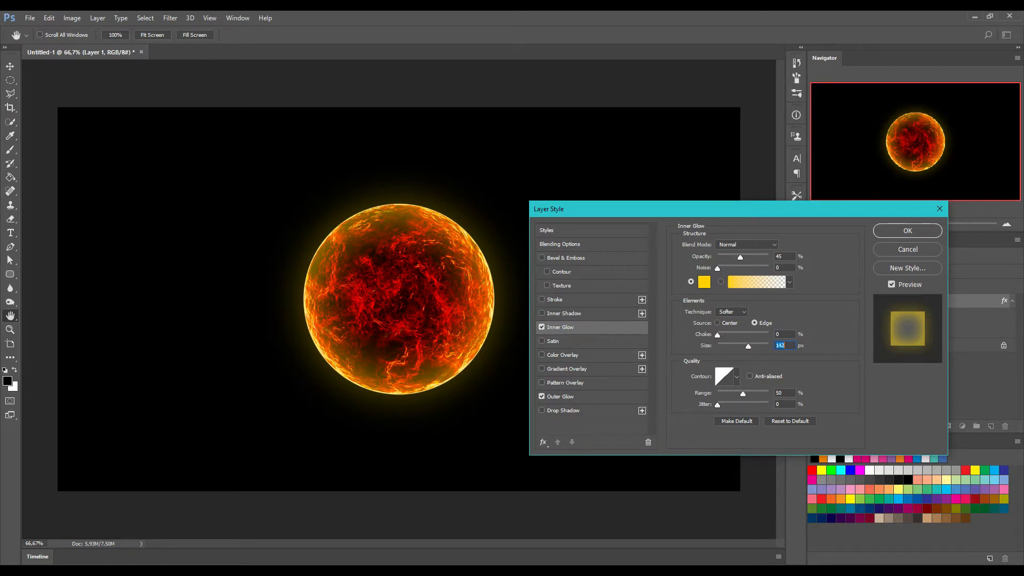
pyautogui.hotkey('shift', 'Down')
pyautogui.hotkey('shift', 'Down')
pyautogui.hotkey('shift', 'Down')
pyautogui.hotkey('shift', 'Down')
pyautogui.press('Down')
pyautogui.press('Down')
pyautogui.press('Down')
pyautogui.press('Down')
pyautogui.press('Down')
pyautogui.press('Down')
pyautogui.press('Down')
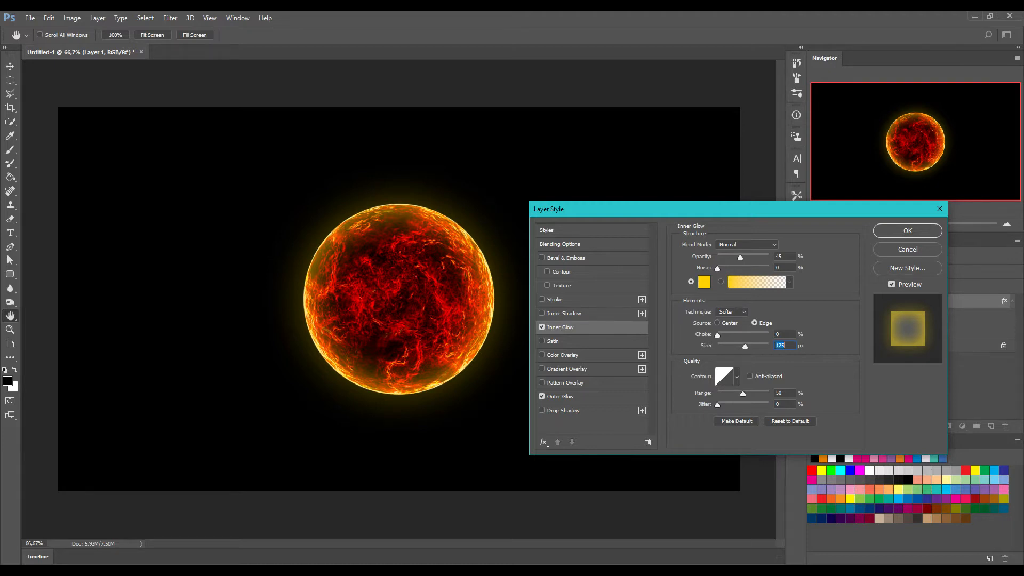
pyautogui.press('Return')
pyautogui.press('v')
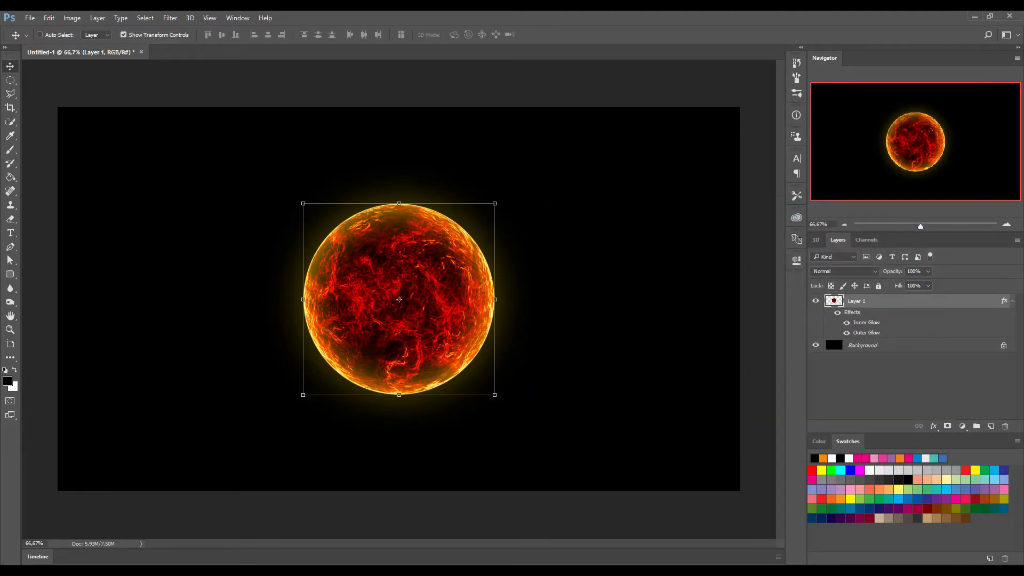
# On a new layer beneath Layer 1, dot tiny white stars across the black background with the 1 px Pencil, undoing the last stray mark.
pyautogui.click(1012, 301)
pyautogui.click(832, 347)
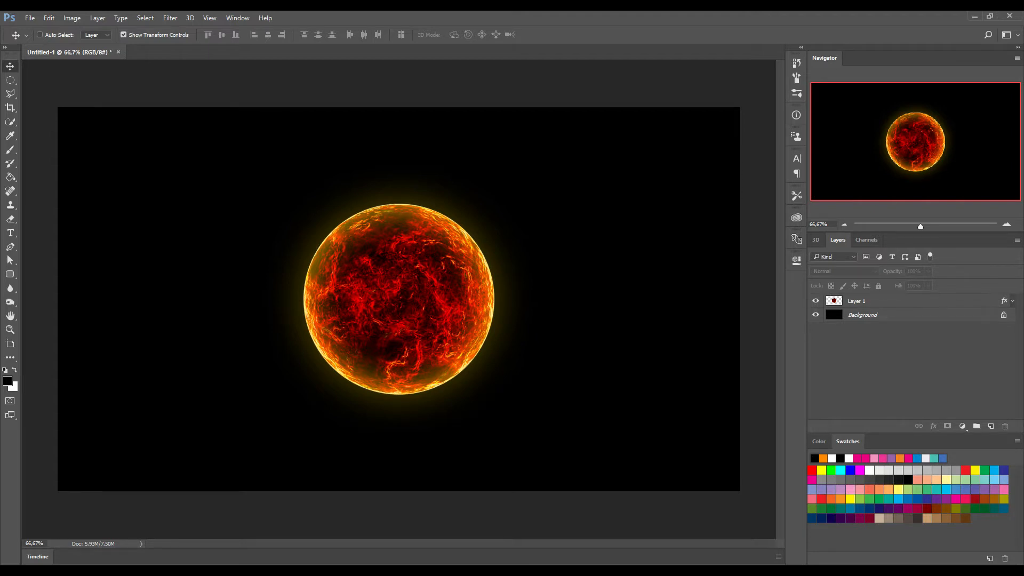
pyautogui.click(10, 149)
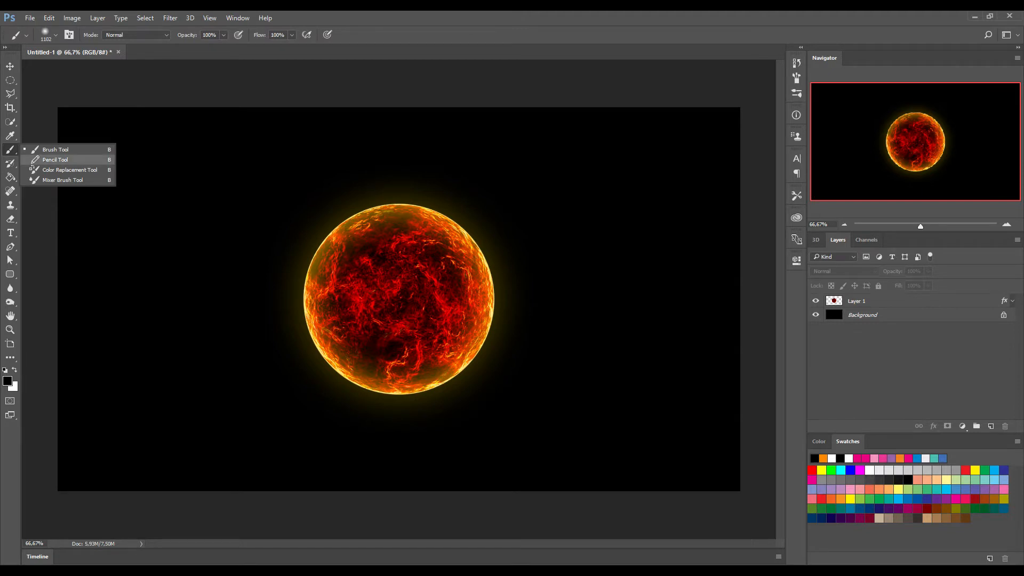
pyautogui.click(55, 159)
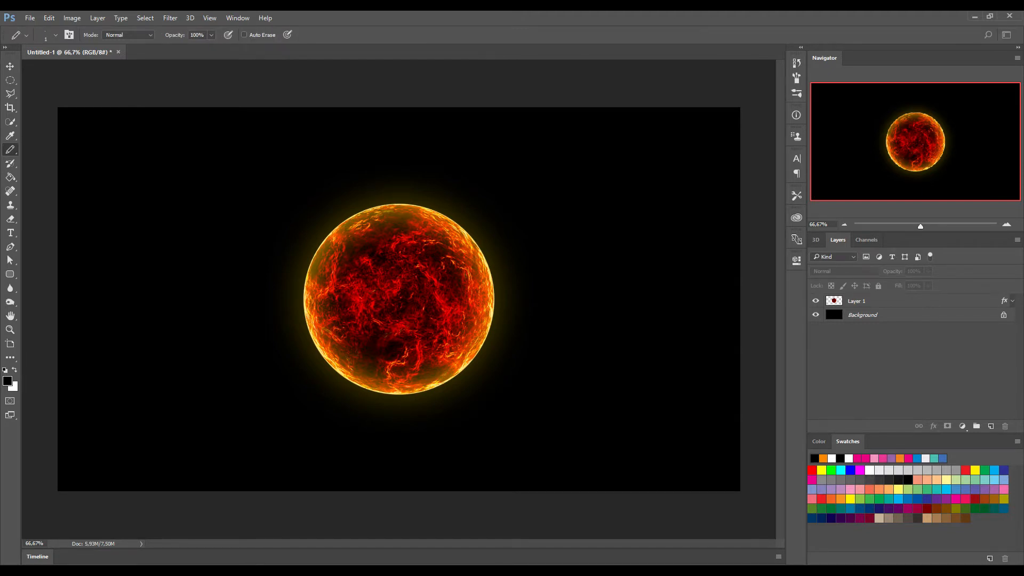
pyautogui.press('x')
pyautogui.click(991, 426)
pyautogui.moveTo(853, 307); pyautogui.dragTo(854, 321)
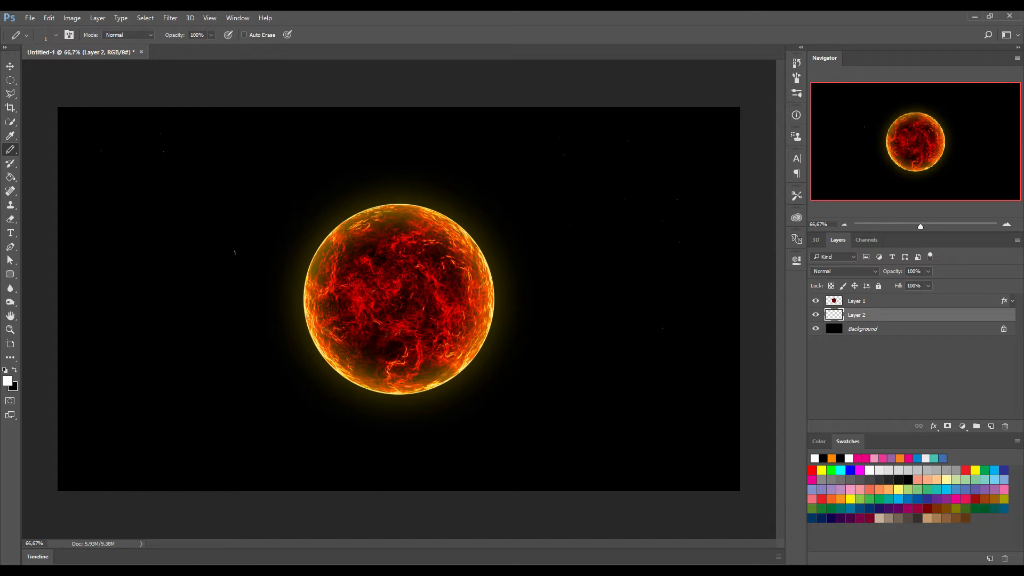
pyautogui.click(49, 18)
pyautogui.click(59, 25)
# Flatten the image into a single Background layer.
pyautogui.click(98, 18)
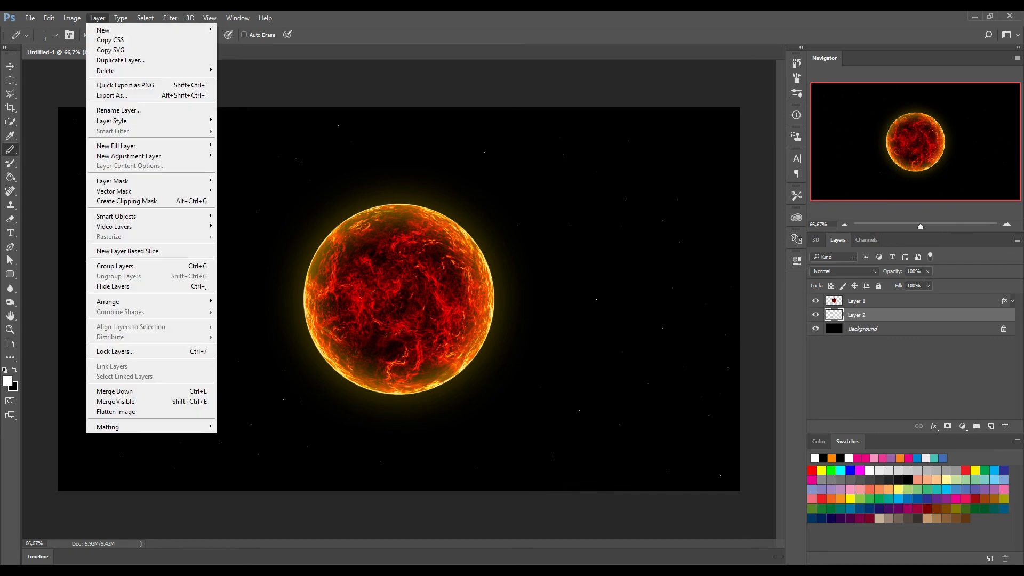
pyautogui.click(115, 412)
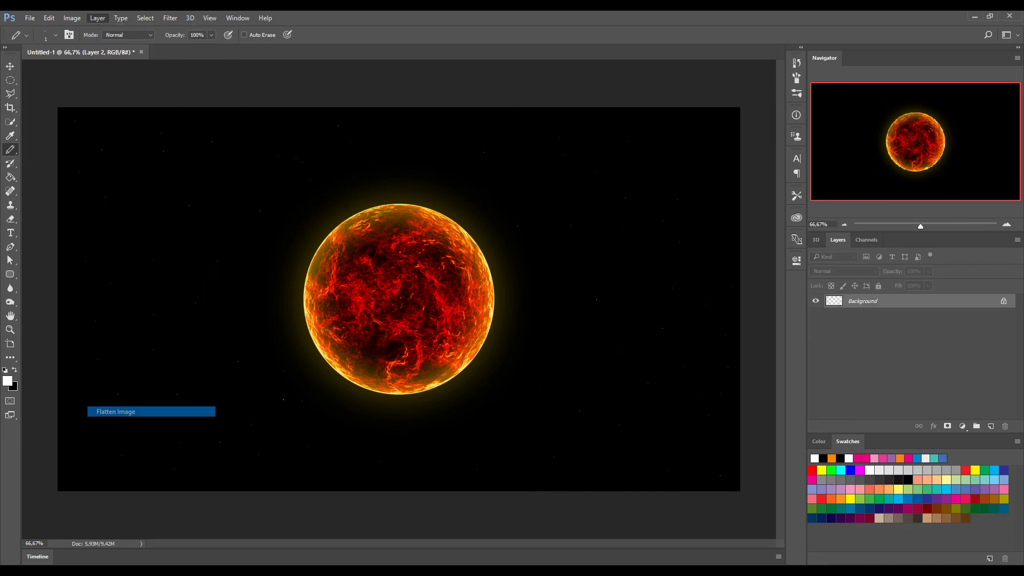